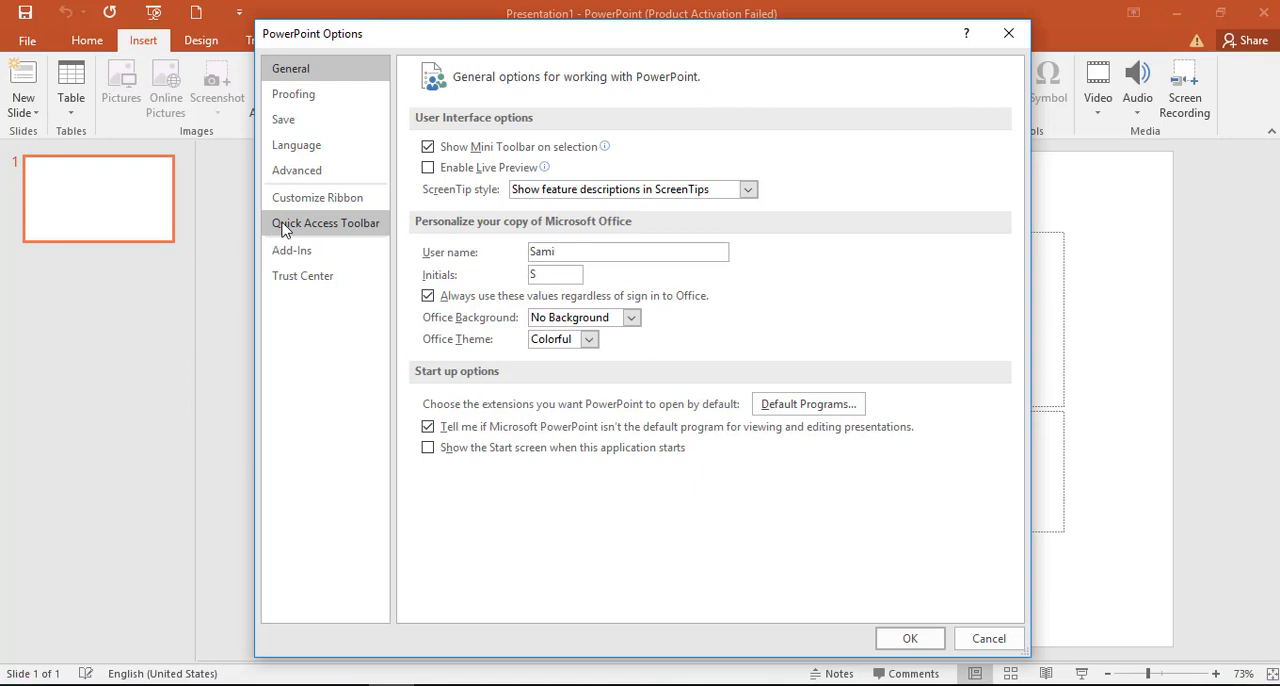
Step: Add the Copy and Bring to Front commands to the Quick Access Toolbar and show the toolbar below the ribbon
click(284, 230)
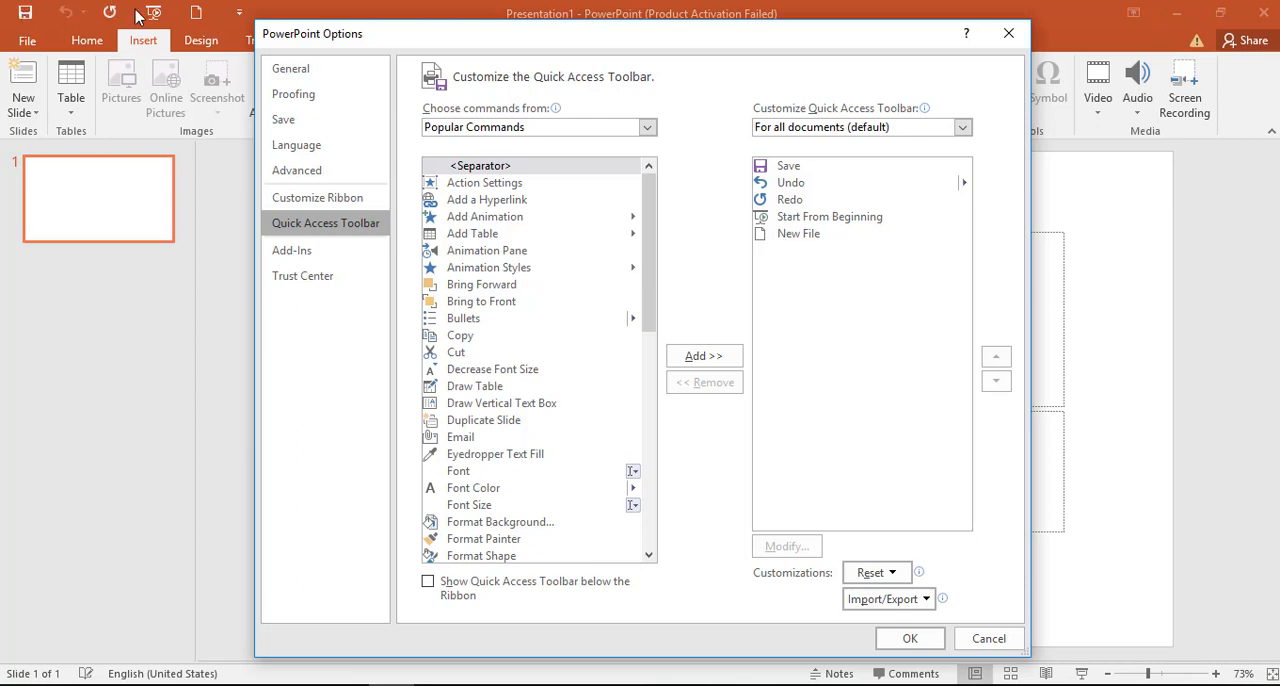
click(447, 337)
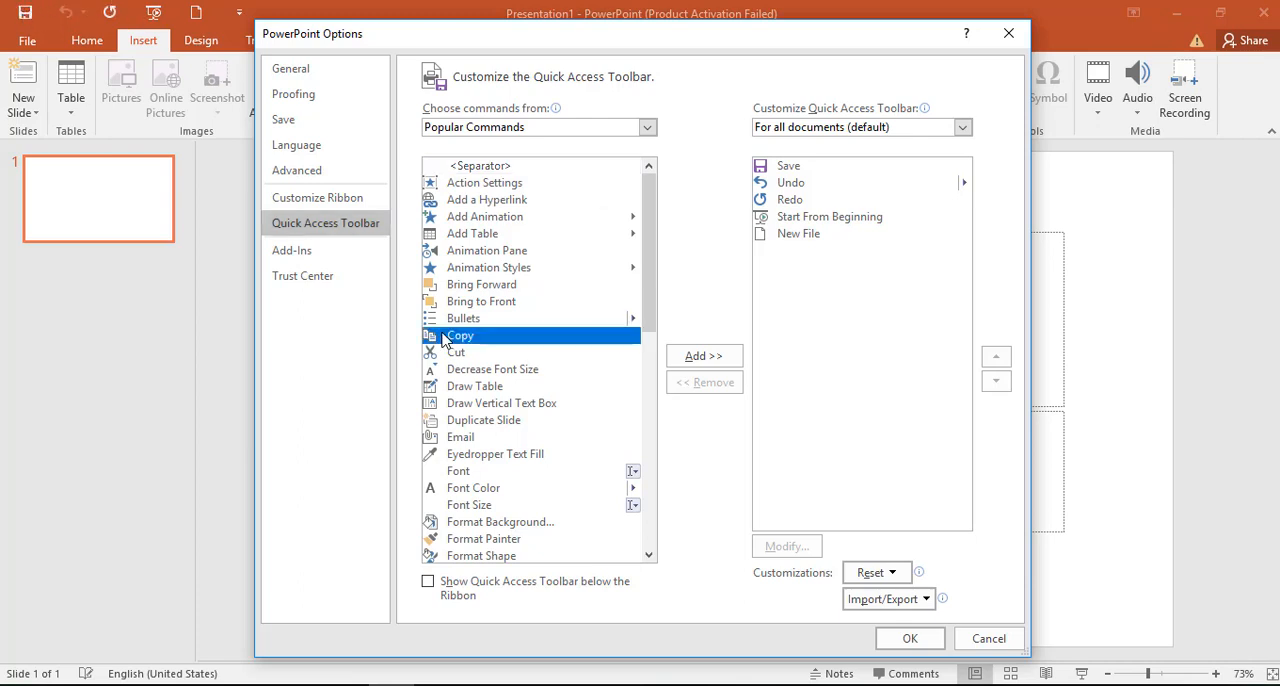
click(697, 358)
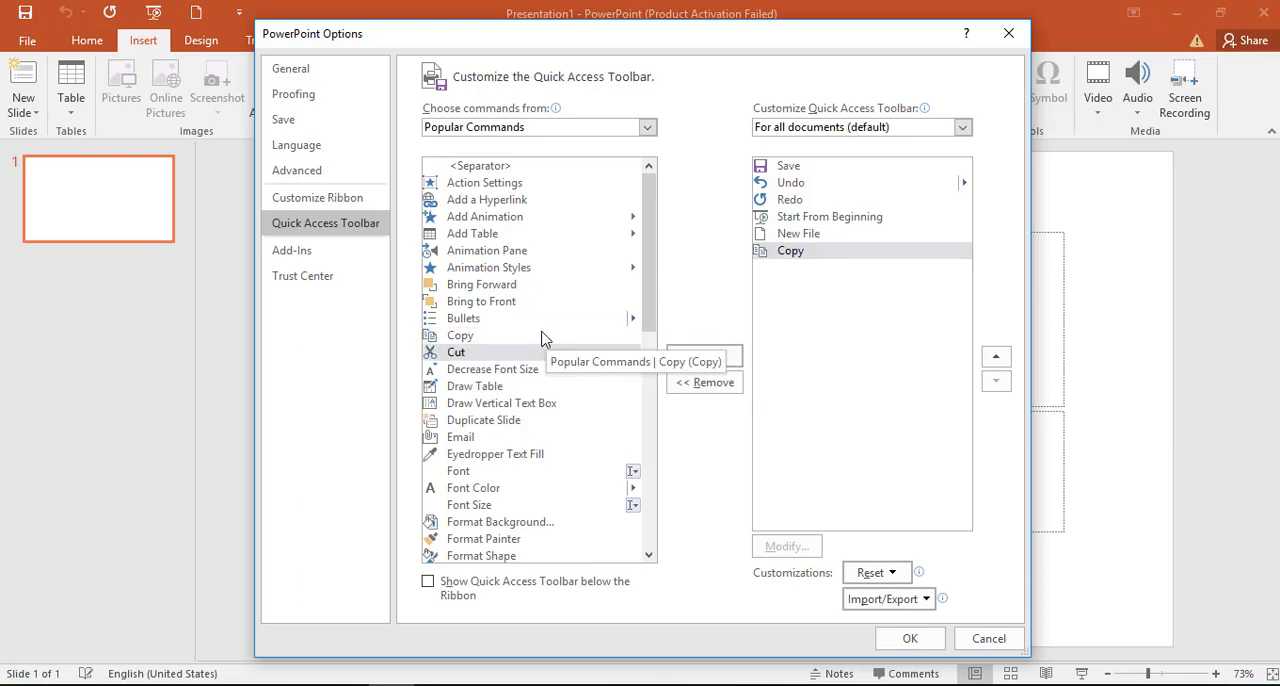
click(570, 304)
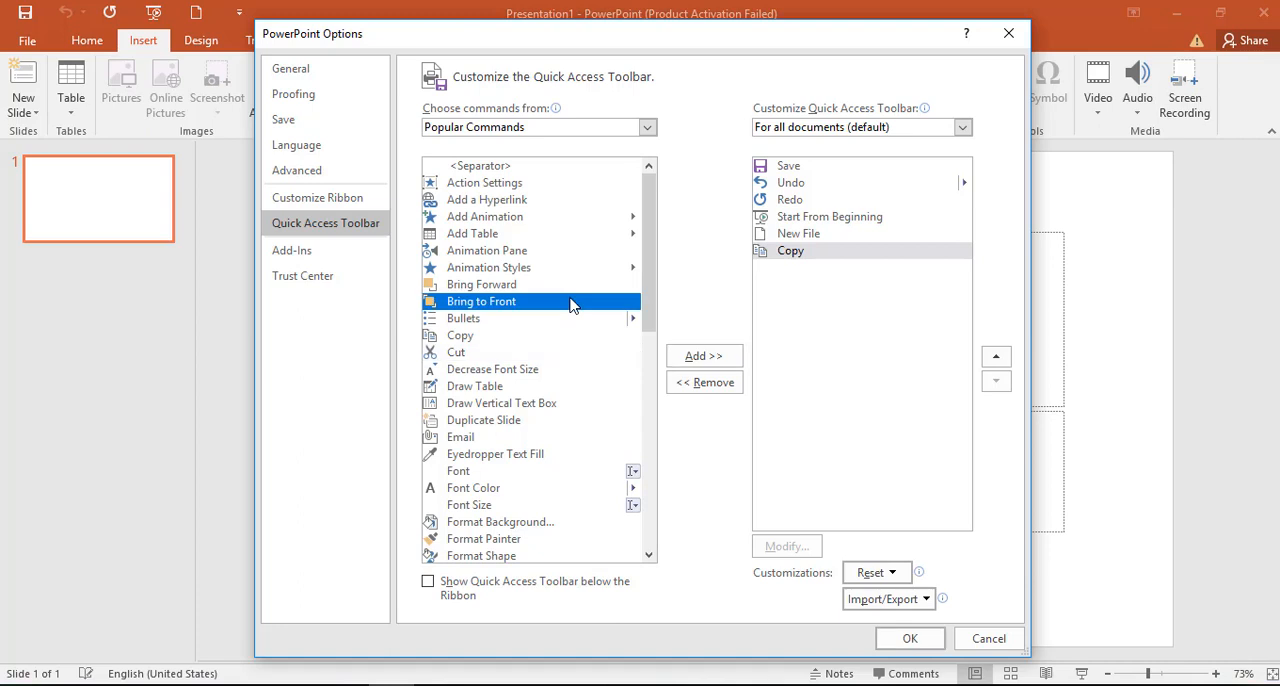
click(699, 358)
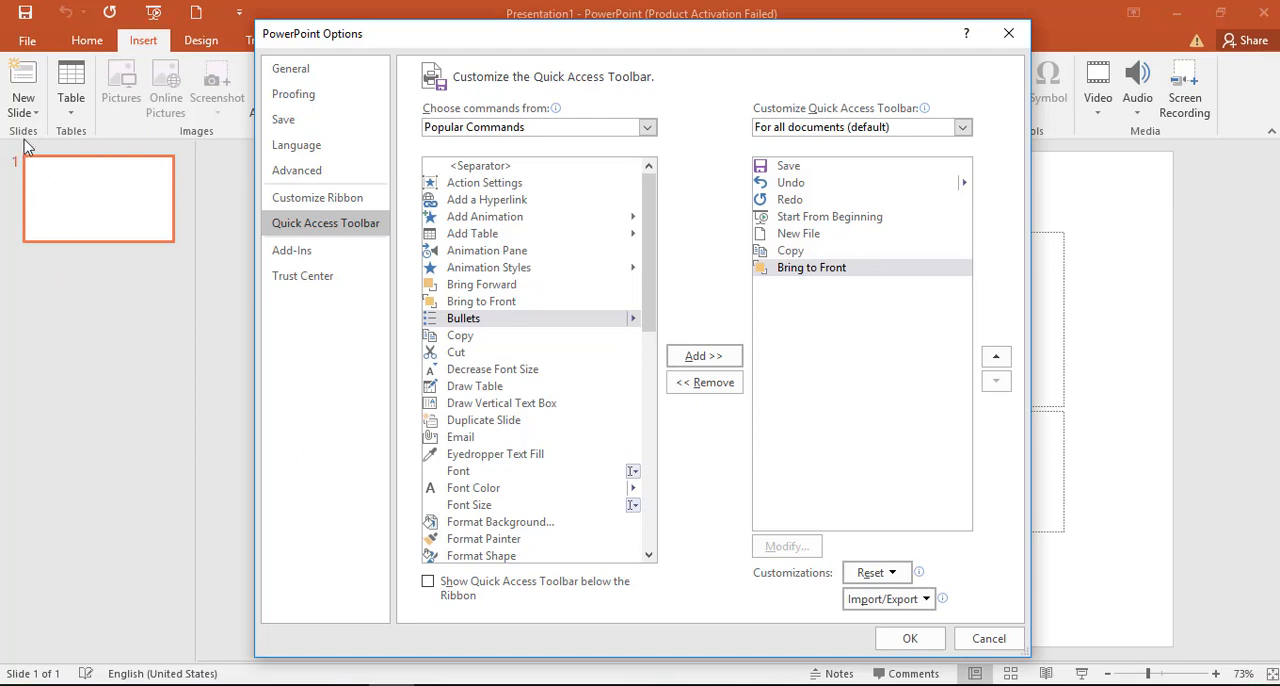
click(480, 583)
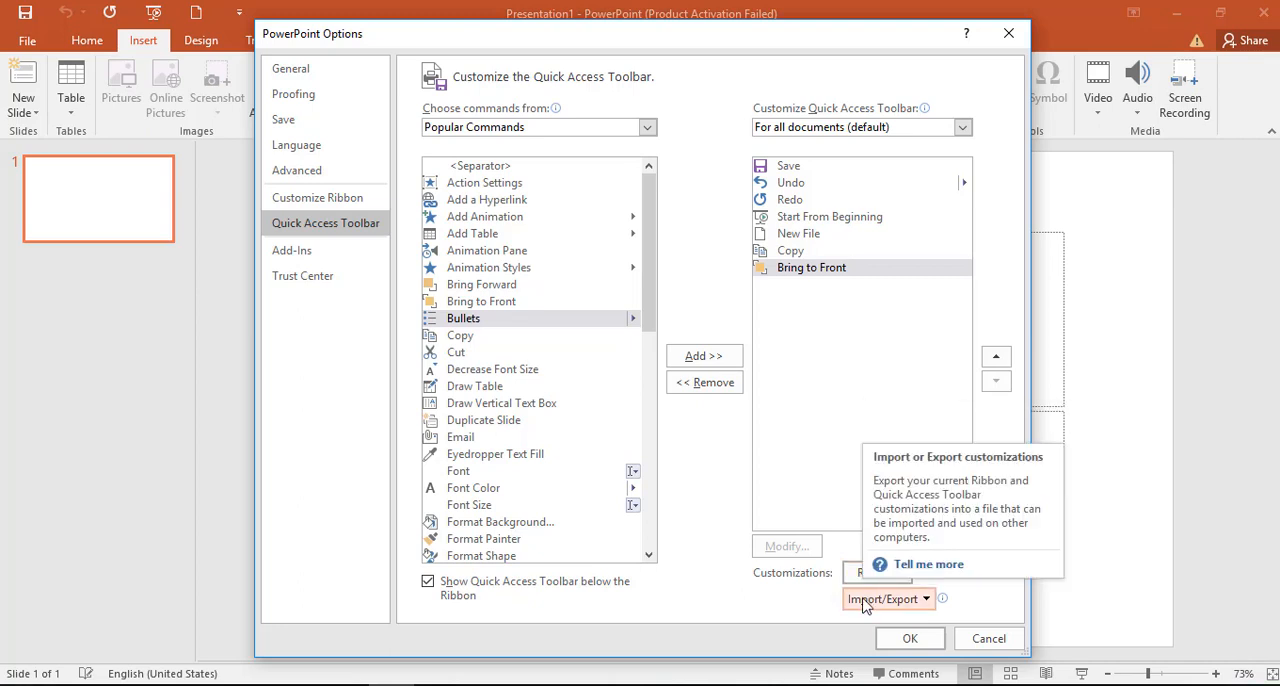
click(910, 640)
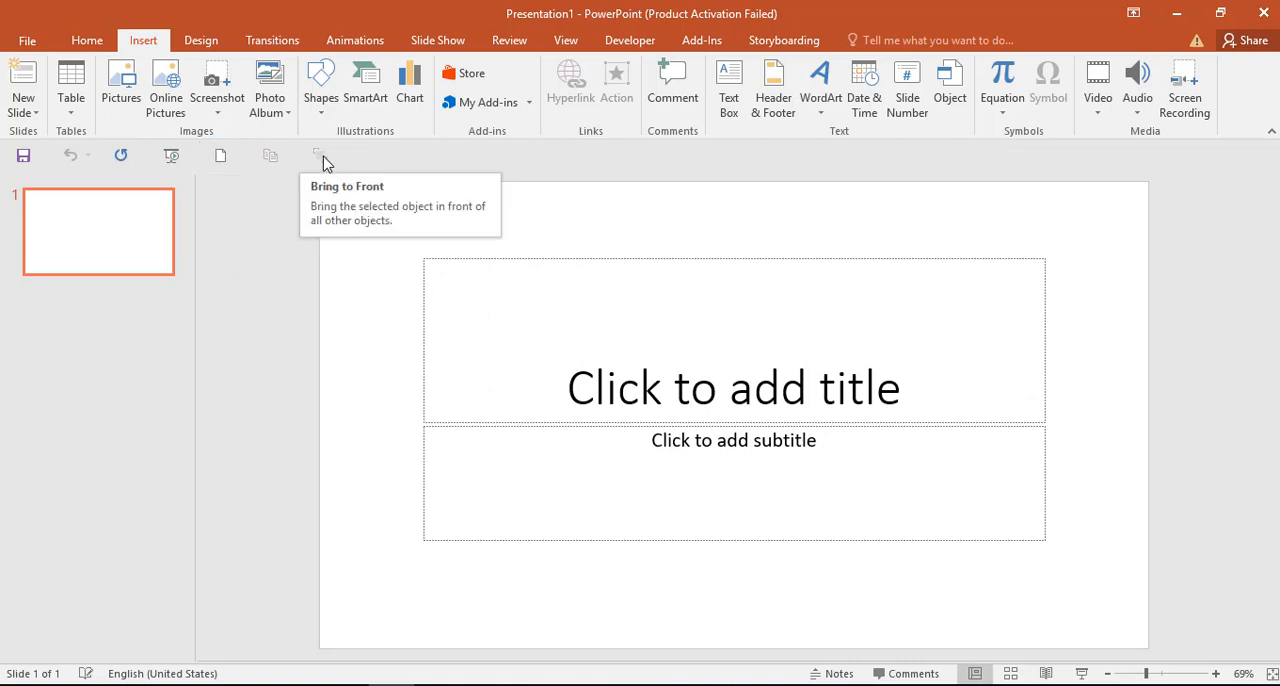
Step: Turn off showing the Quick Access Toolbar below the ribbon in the program options and apply the change
click(27, 41)
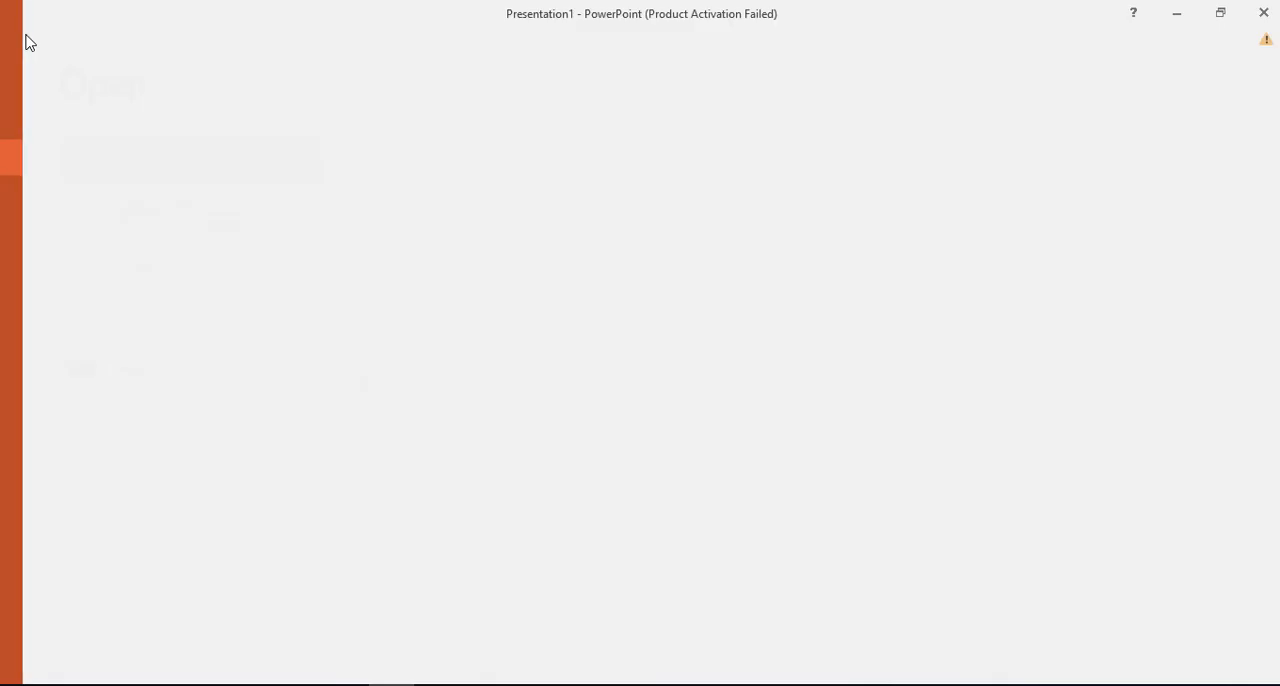
click(44, 466)
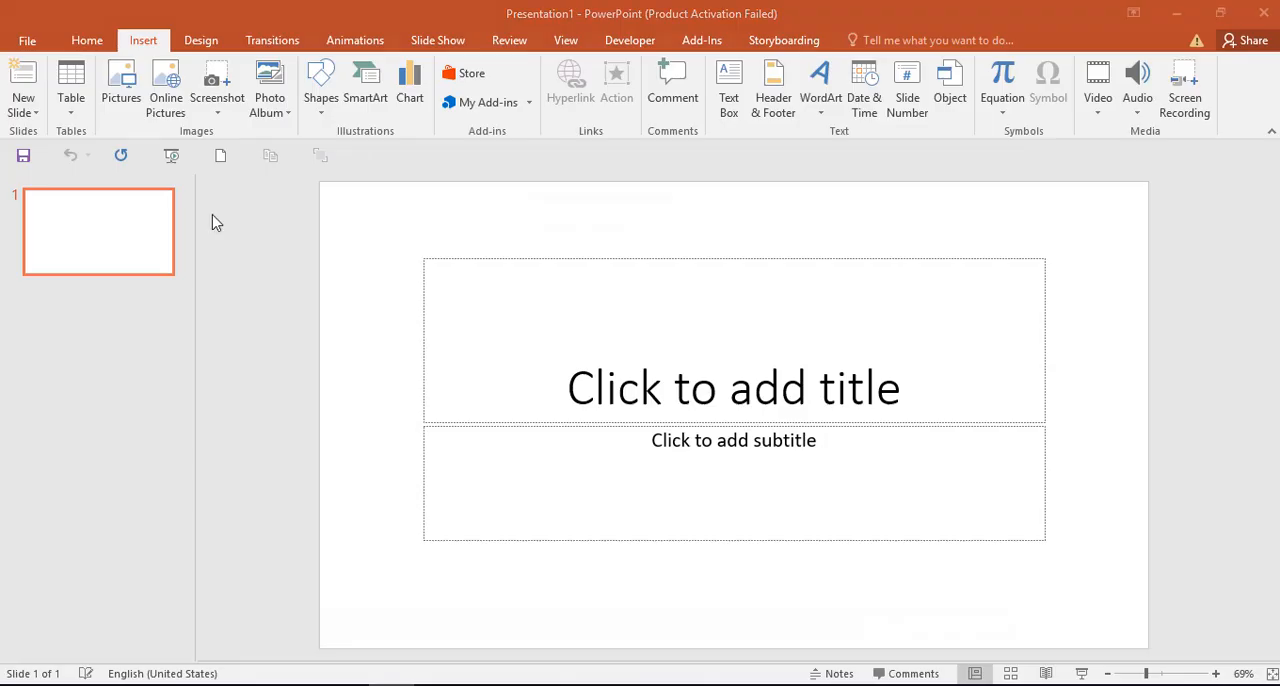
click(303, 222)
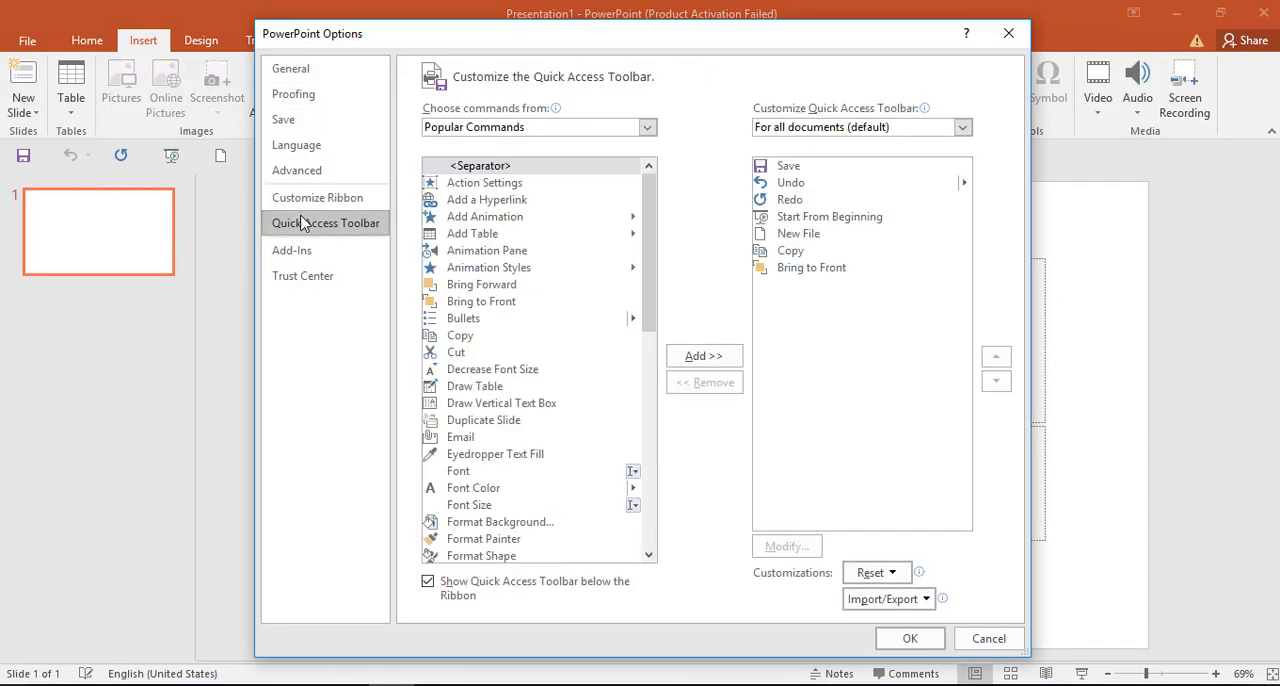
click(857, 572)
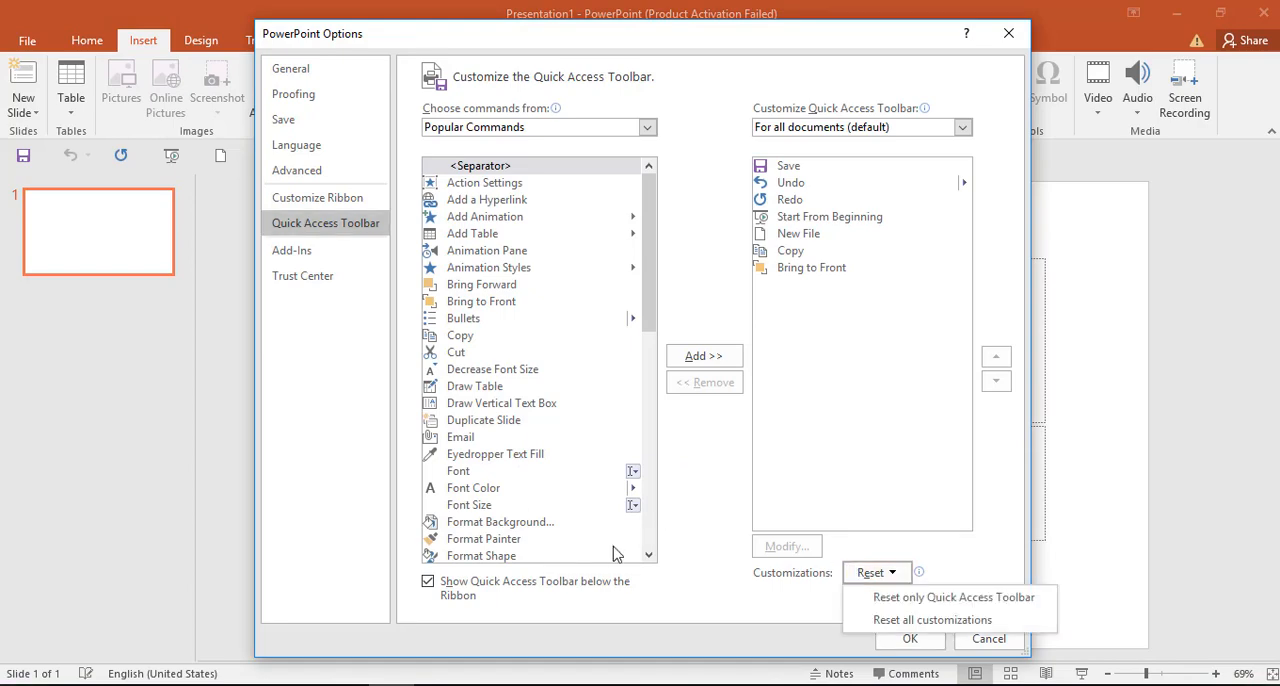
click(572, 588)
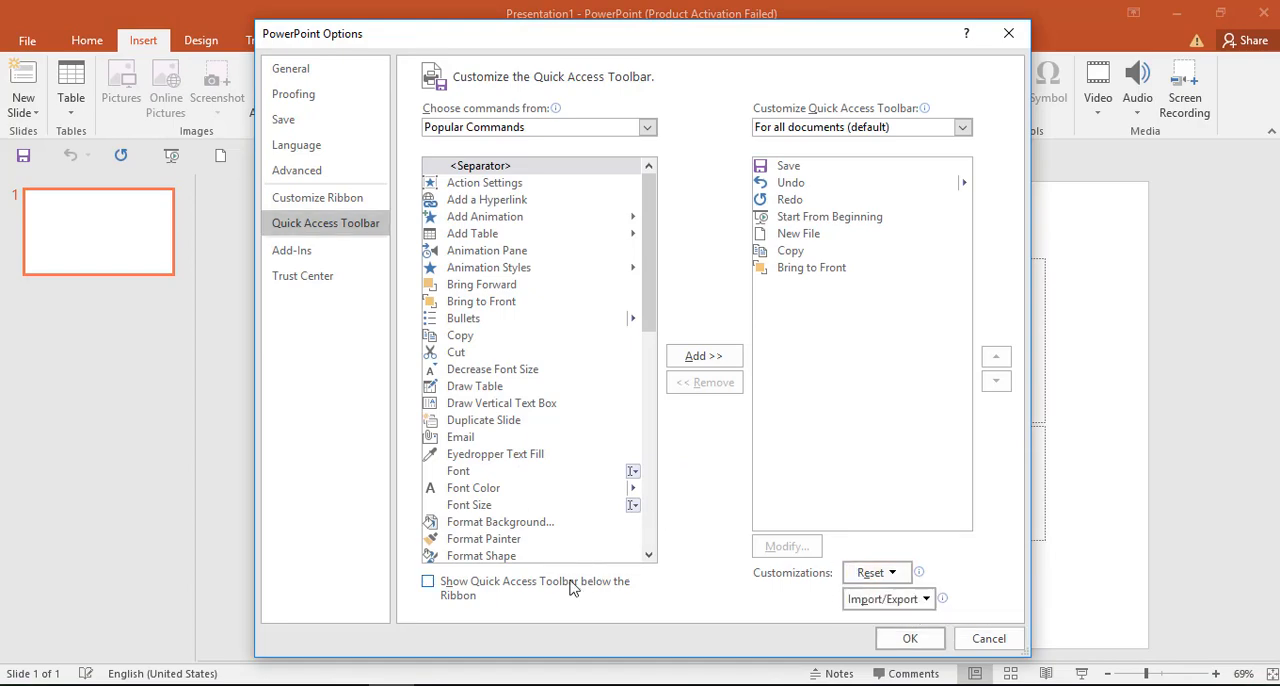
click(926, 640)
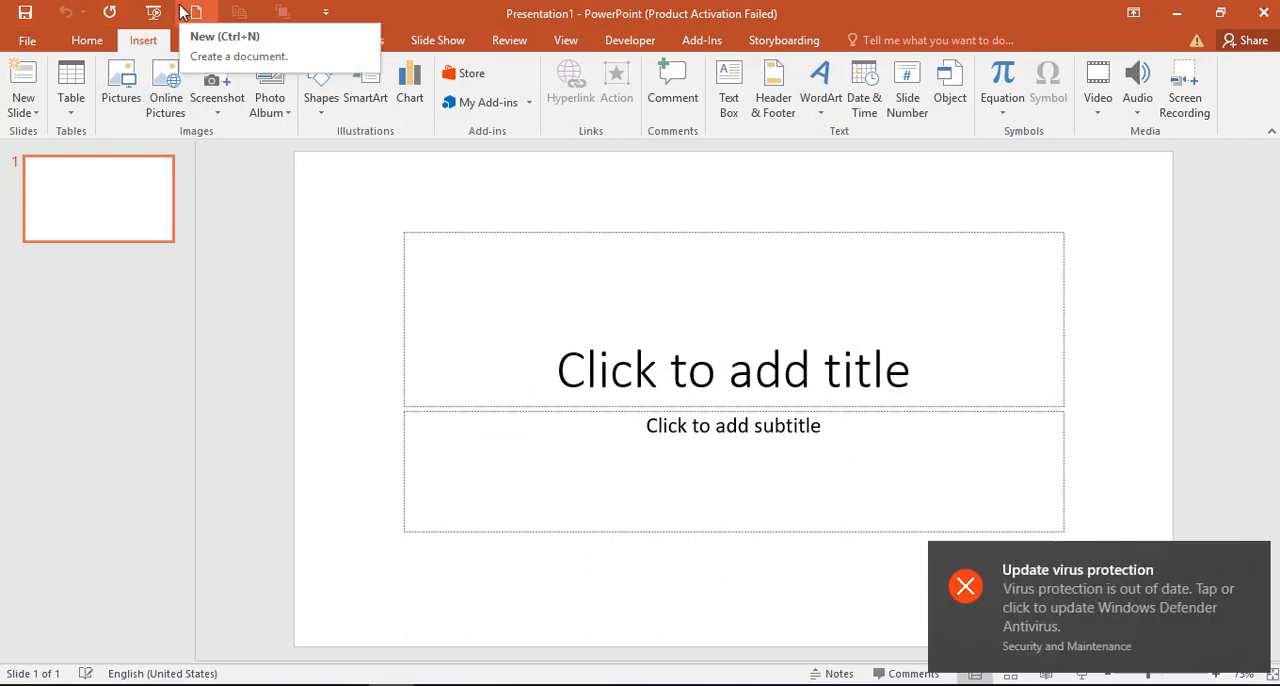
Step: Add a new custom tab to the ribbon's main tabs, directly after the Insert tab
click(27, 40)
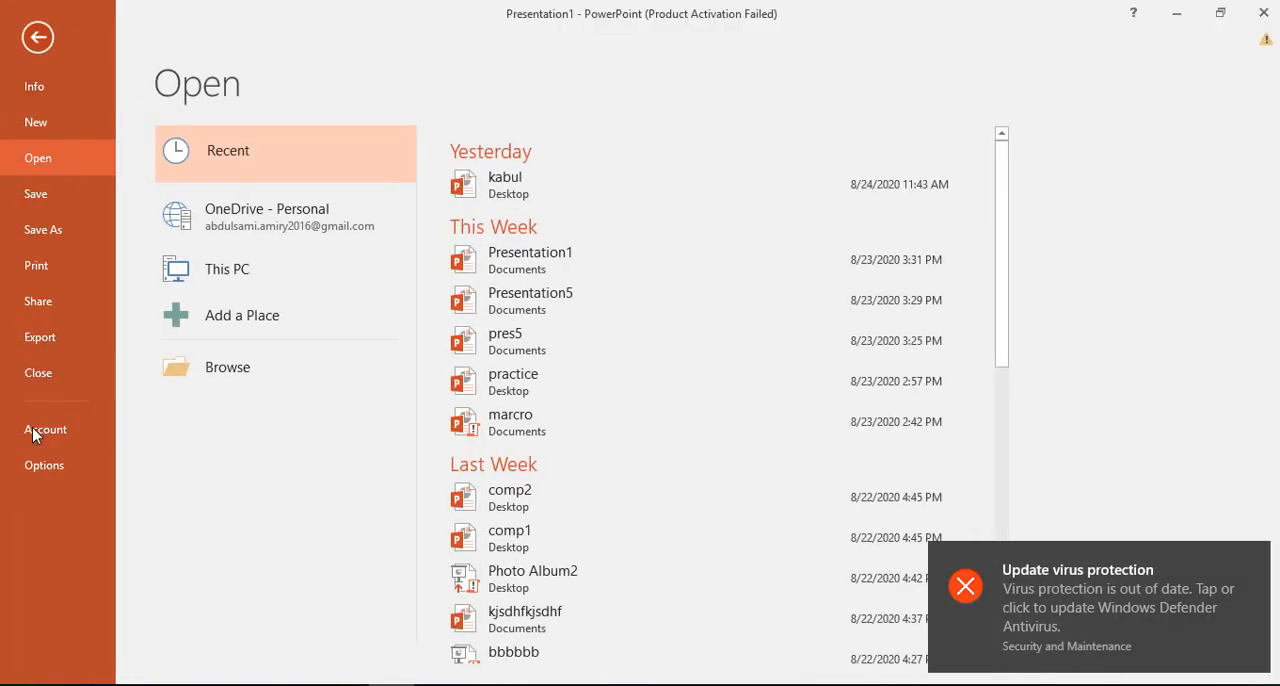
click(44, 465)
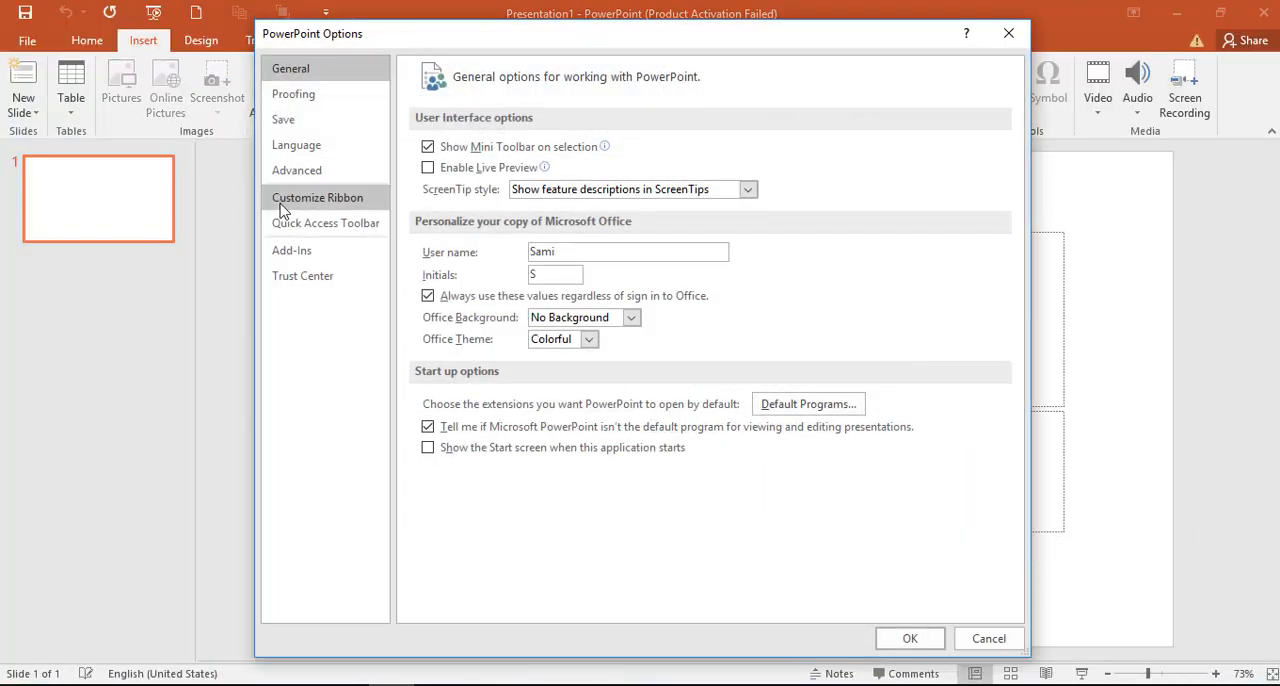
click(337, 206)
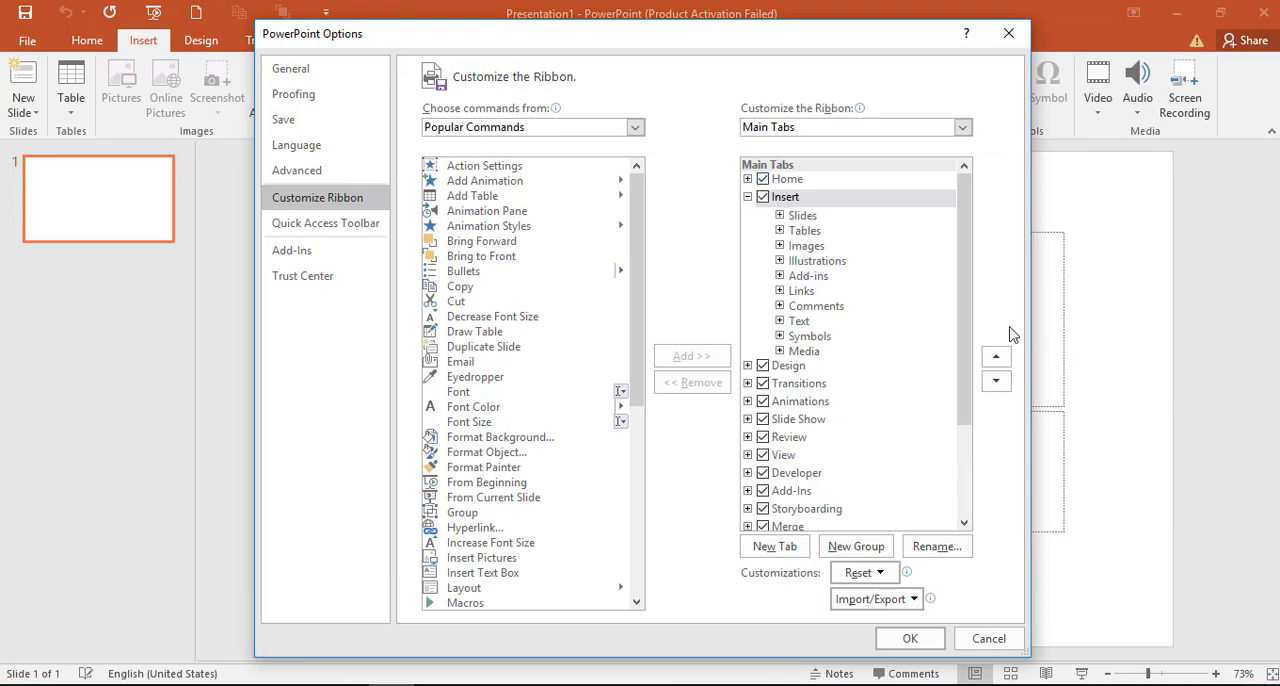
drag(965, 334, 953, 425)
drag(940, 497, 938, 507)
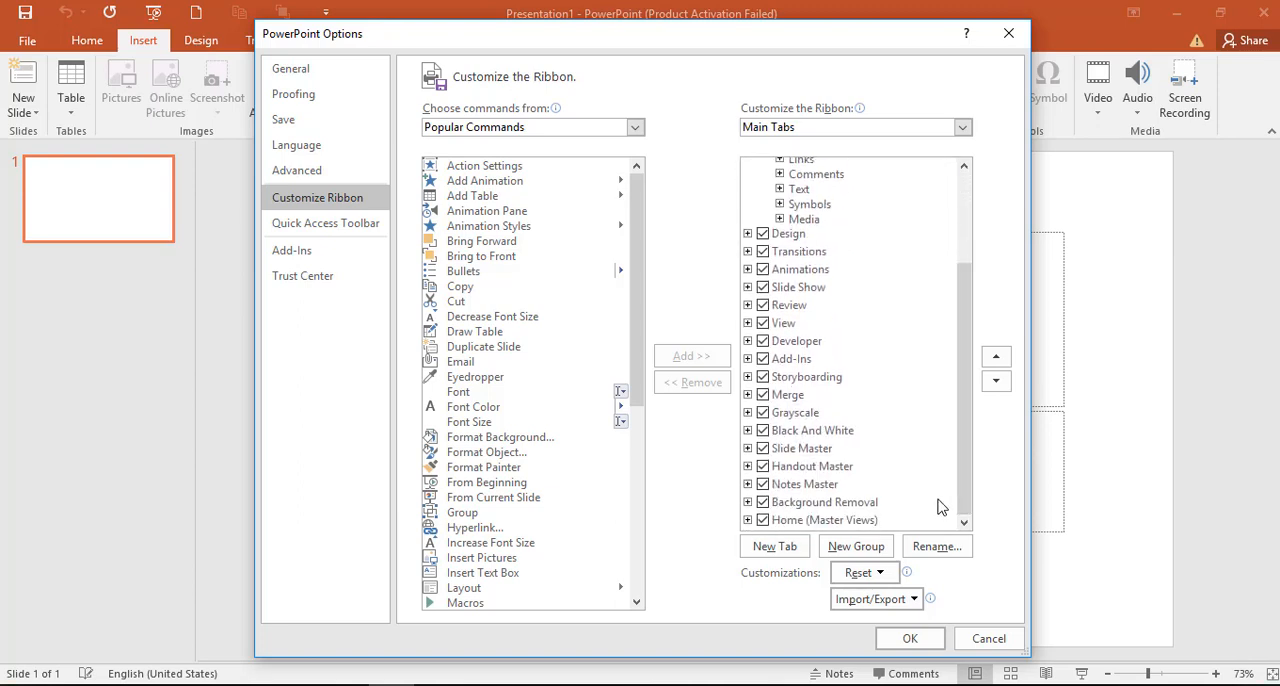
click(806, 550)
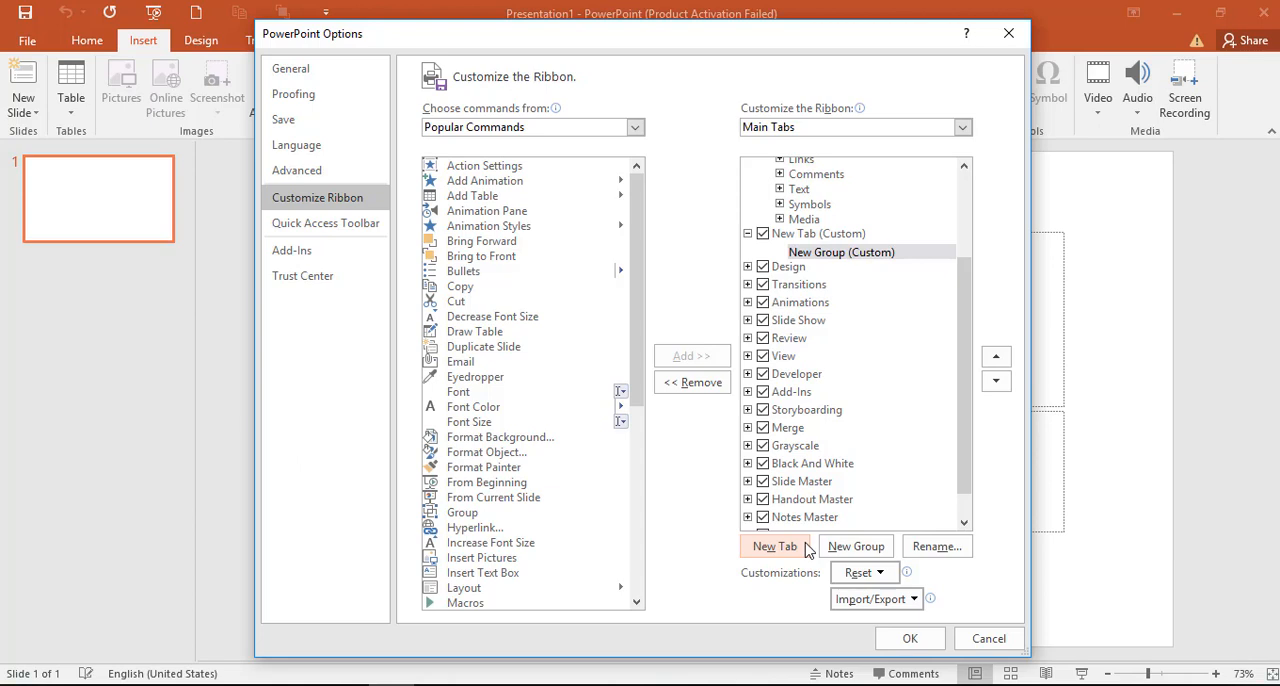
Step: Rename the new custom ribbon tab with the user's first name in capital letters
click(801, 235)
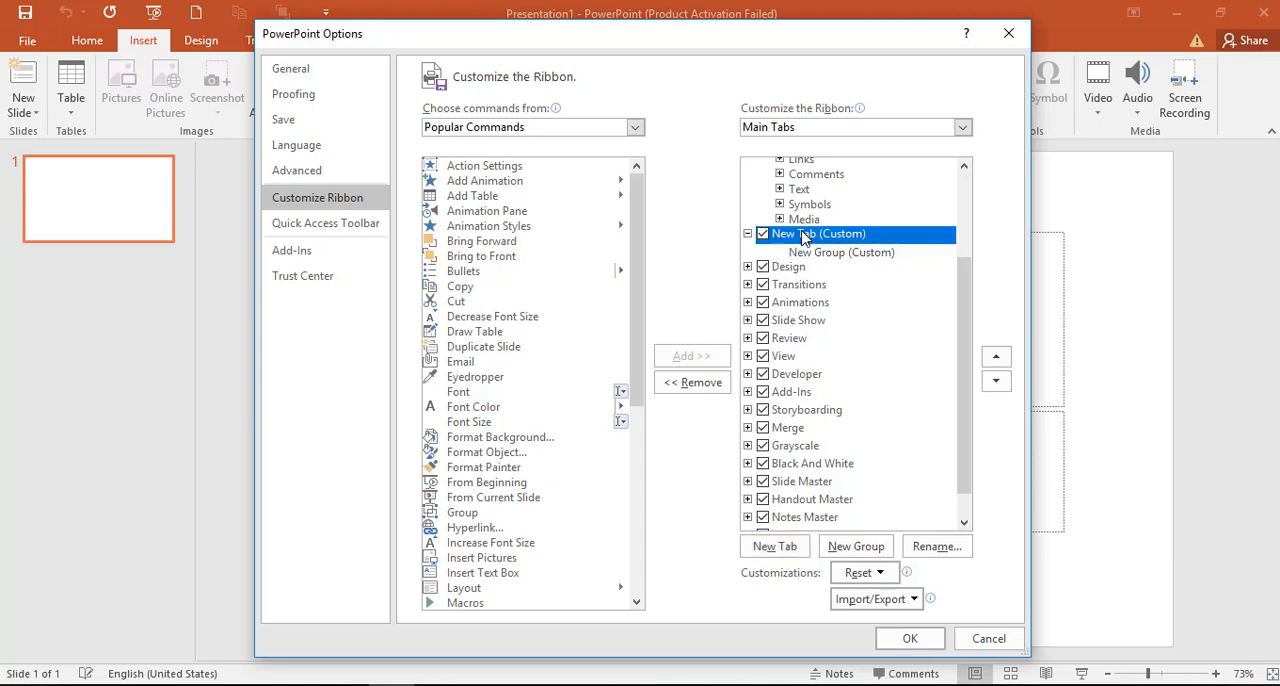
right_click(803, 236)
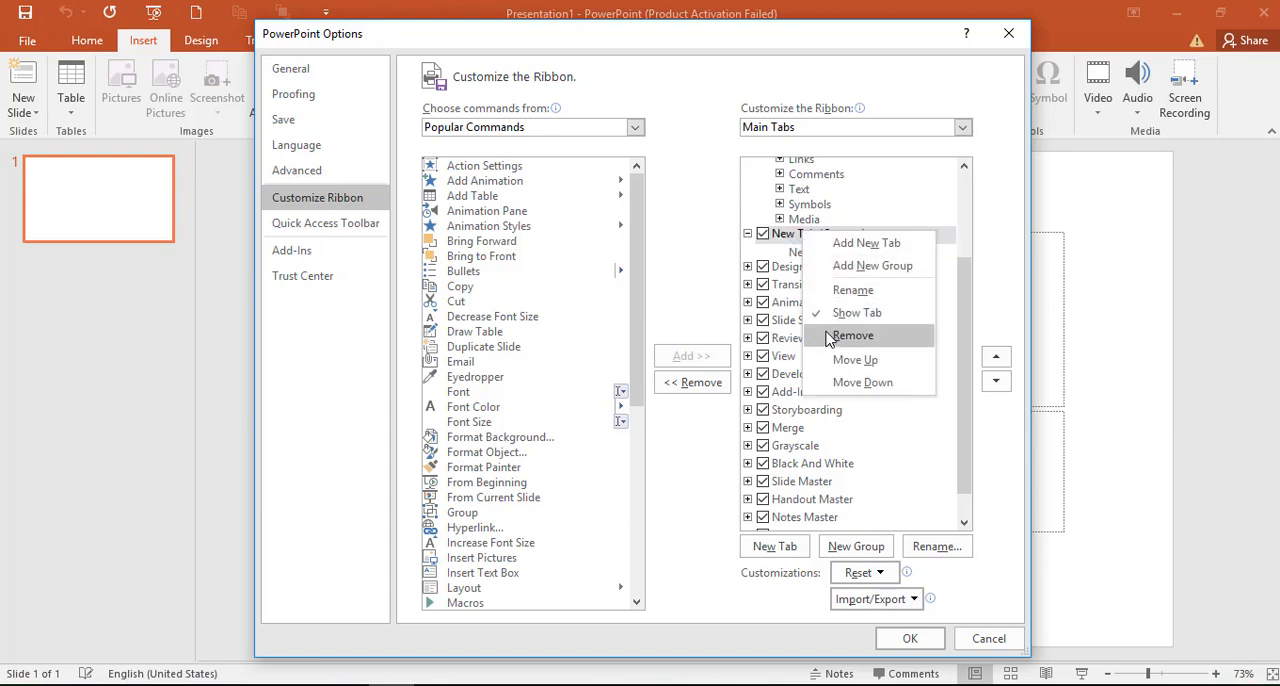
click(851, 290)
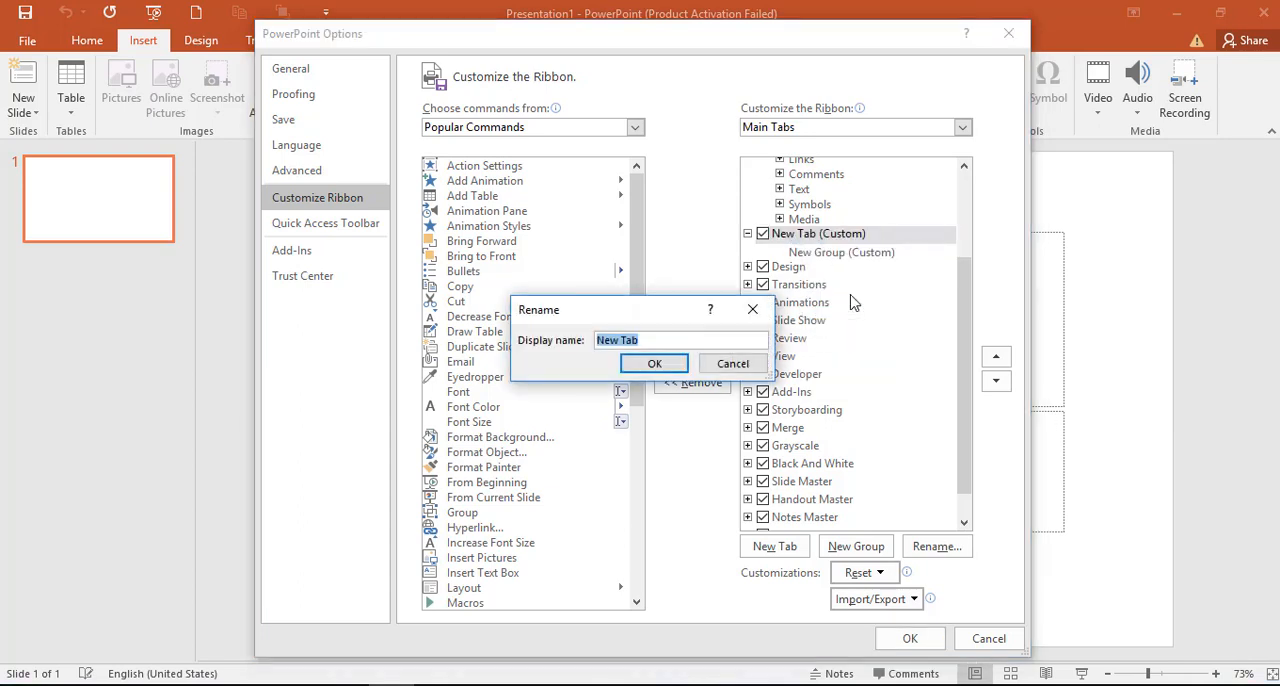
text(SAMI)
click(673, 371)
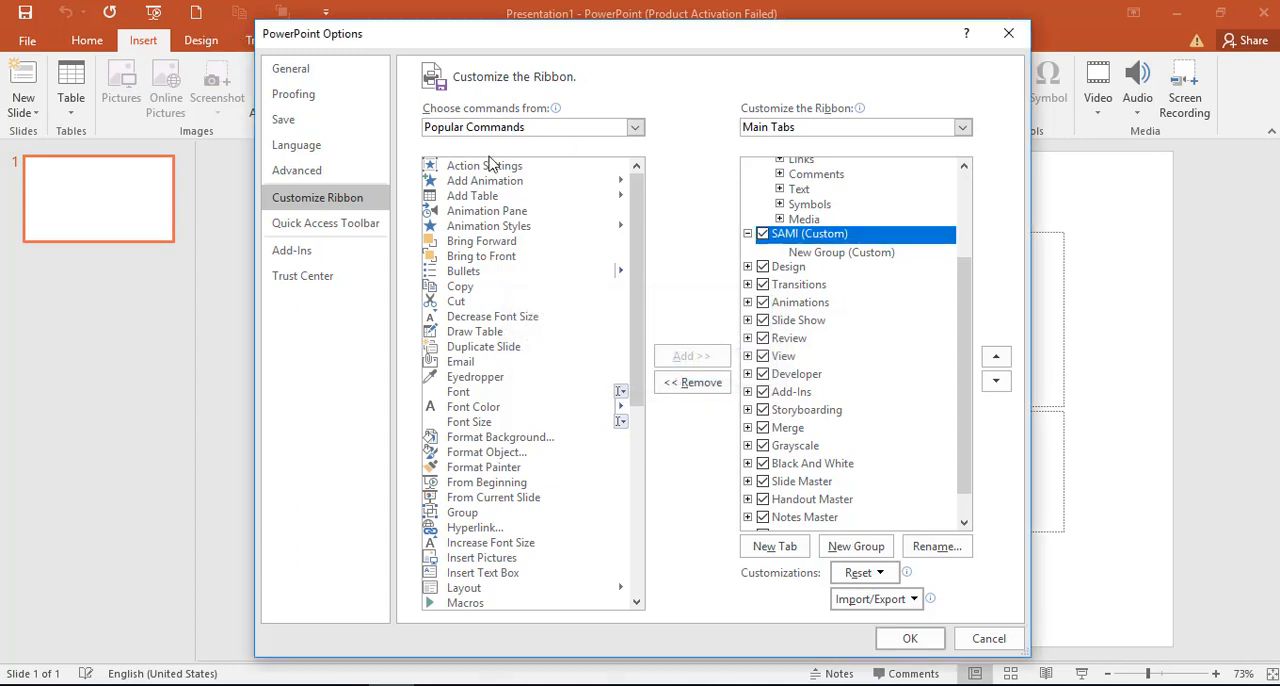
Step: Add a second group to the custom tab and rename its first group as "new"
click(842, 545)
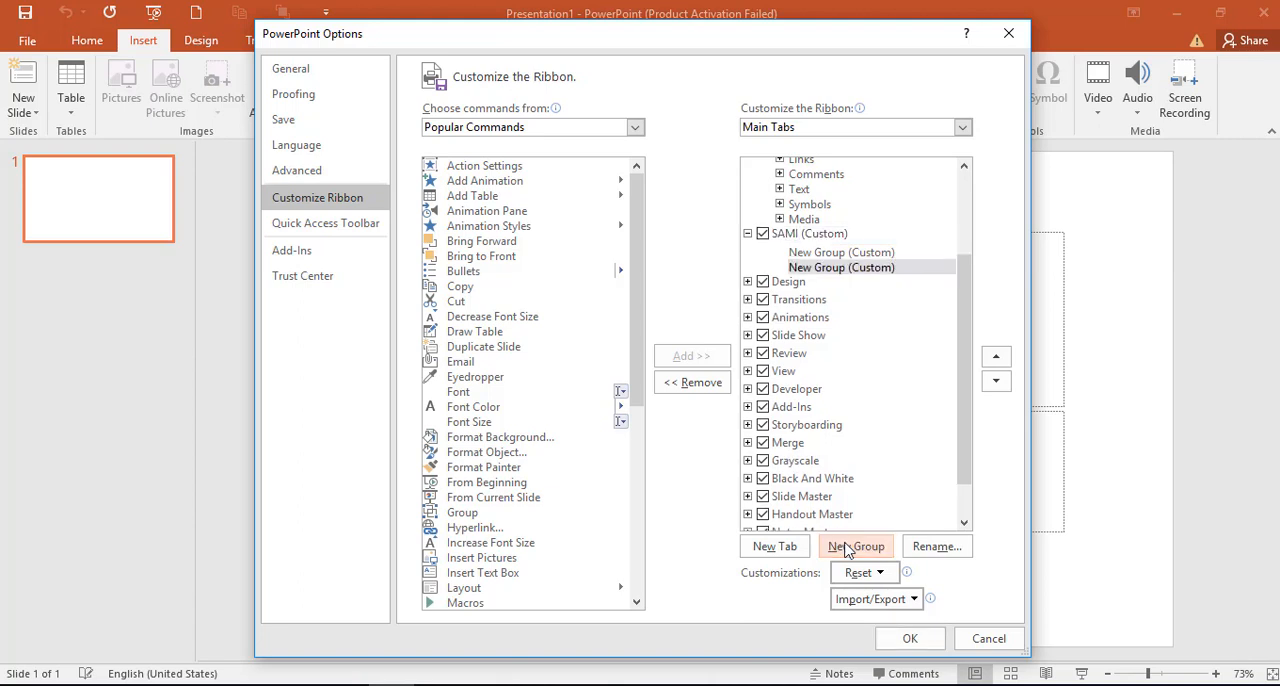
click(878, 254)
right_click(878, 254)
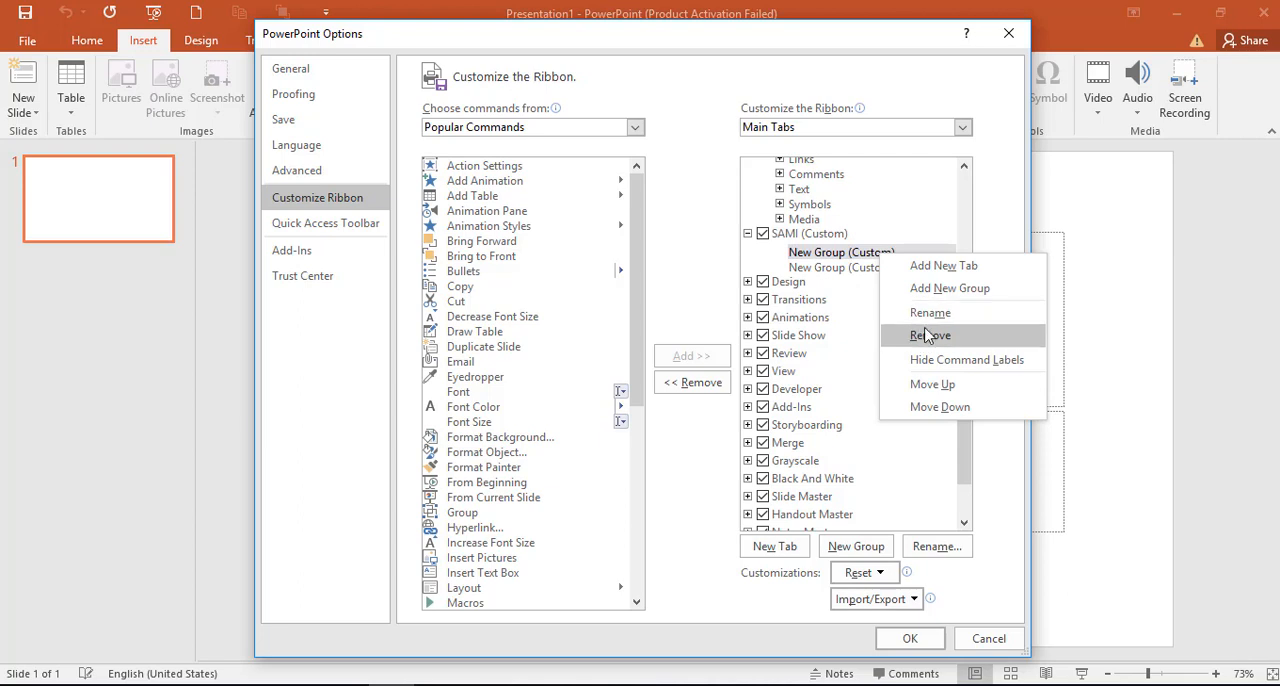
click(929, 313)
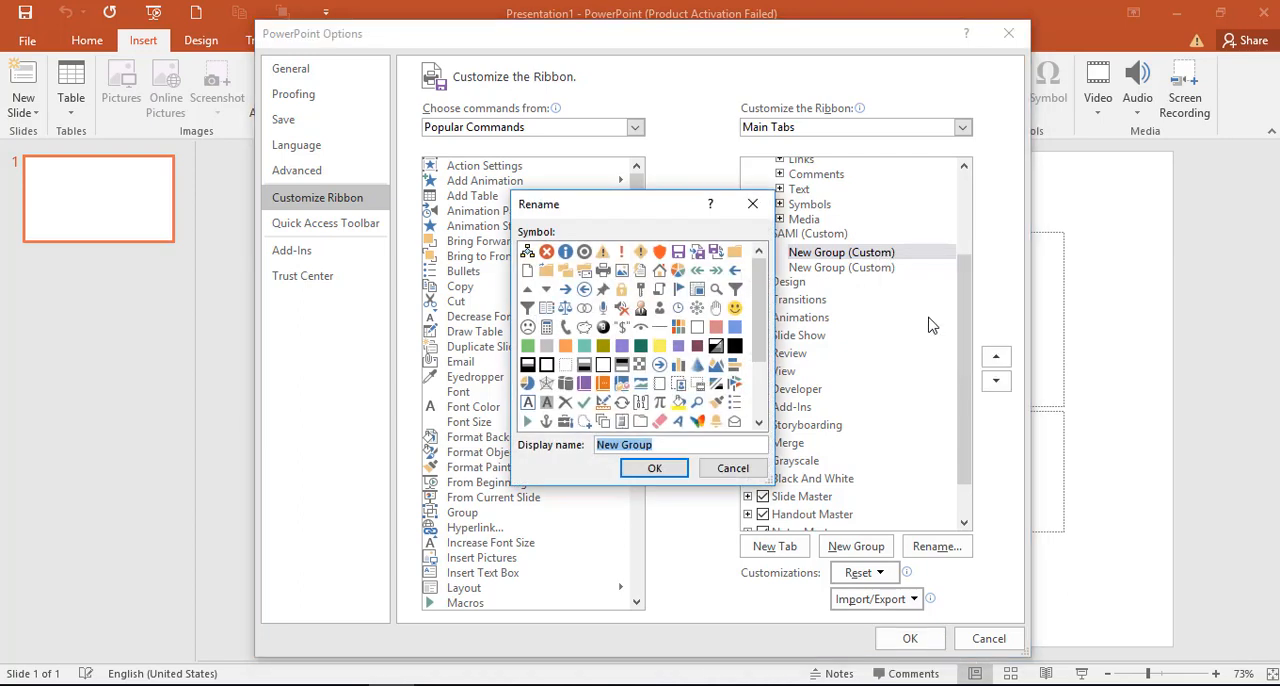
text(new)
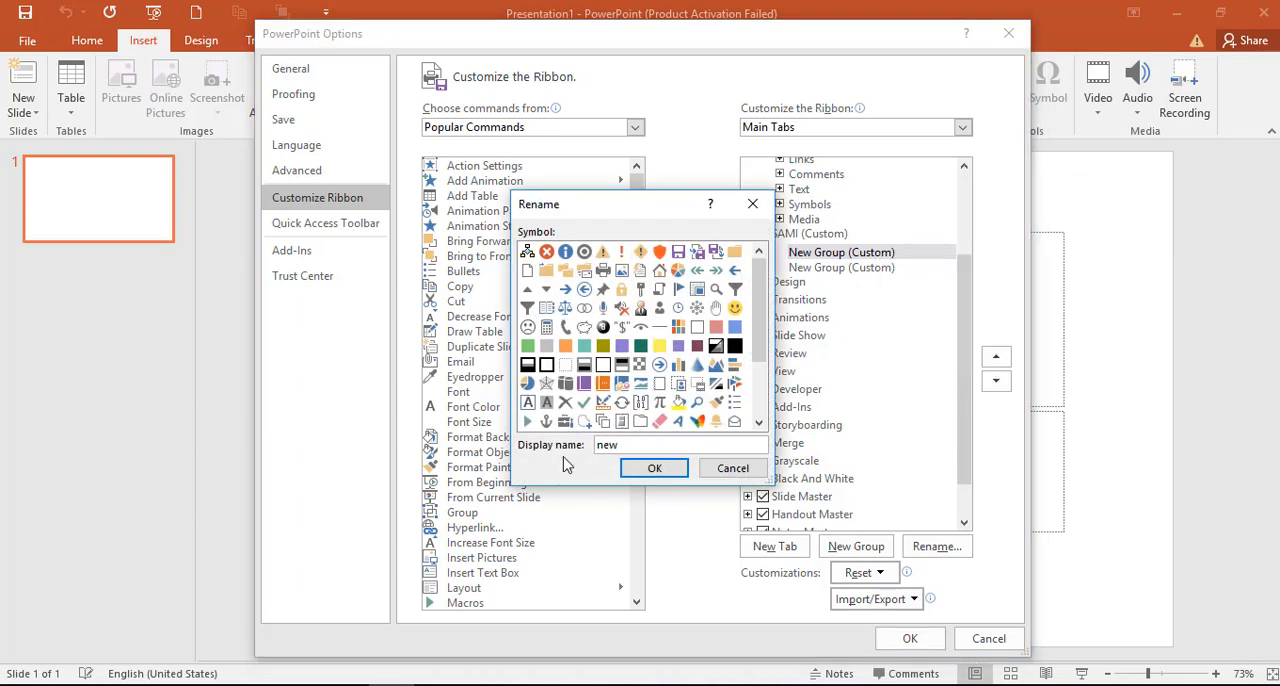
click(646, 477)
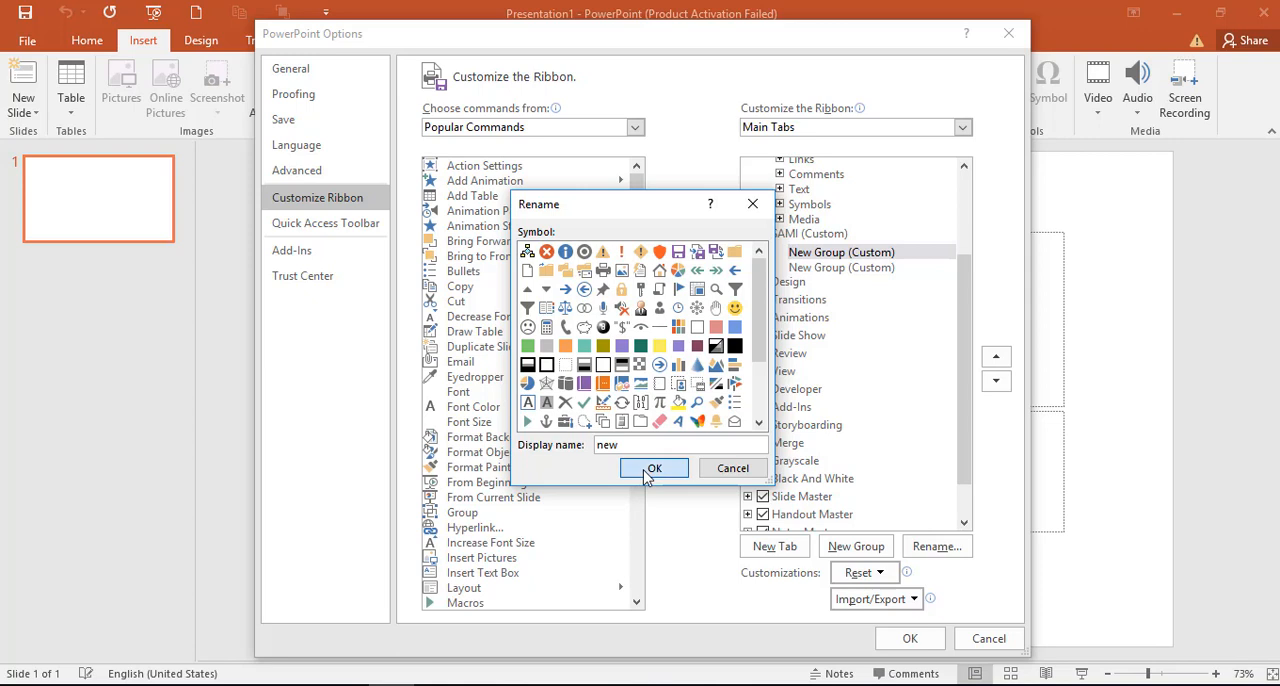
Step: Rename the second group of the custom tab as "object"
click(817, 268)
right_click(818, 269)
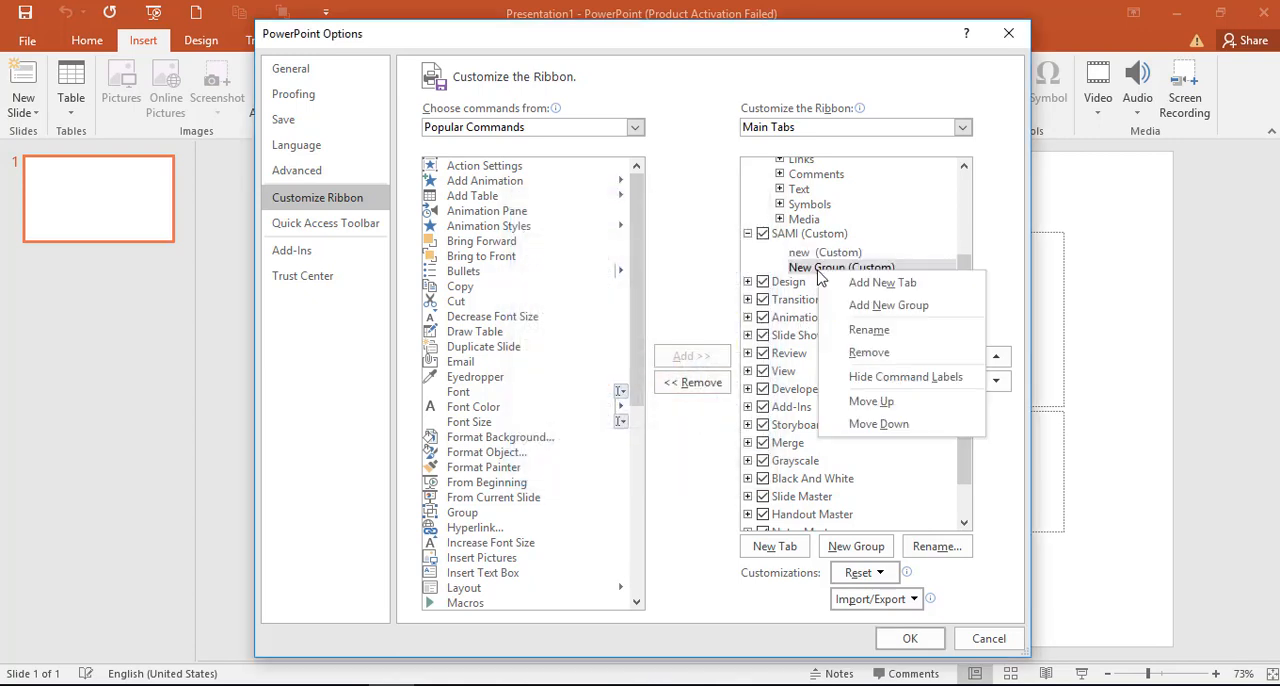
click(852, 333)
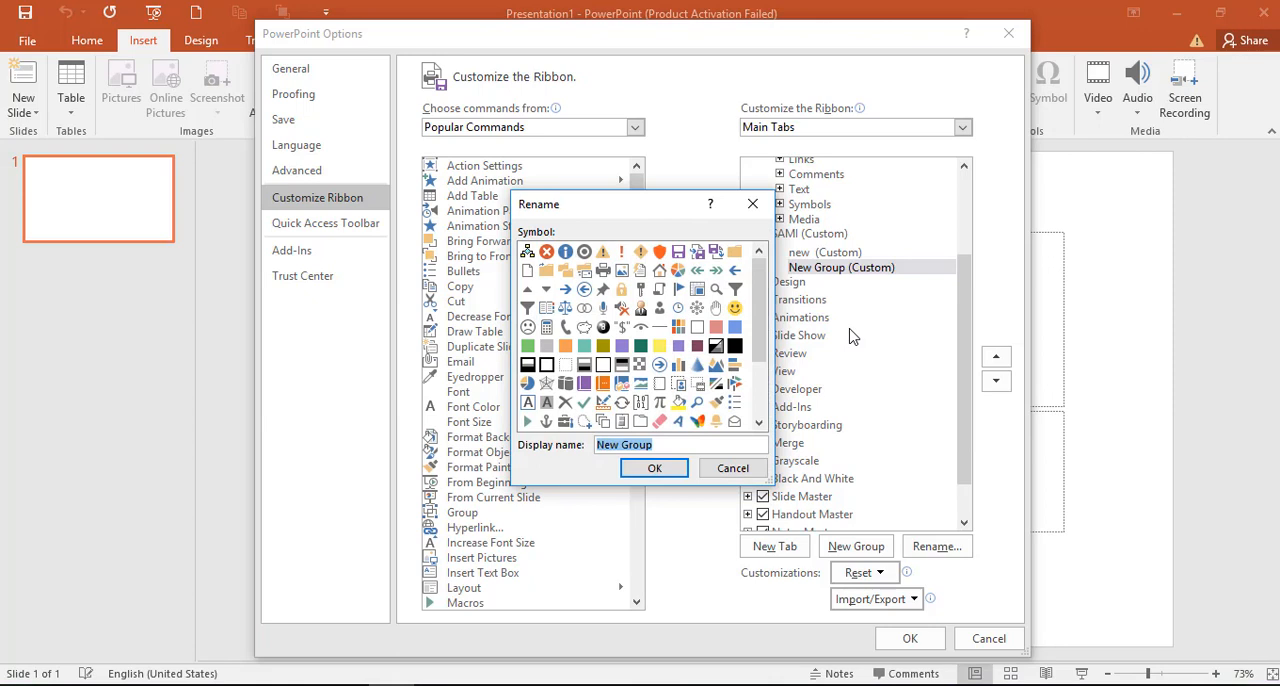
text(object)
click(667, 468)
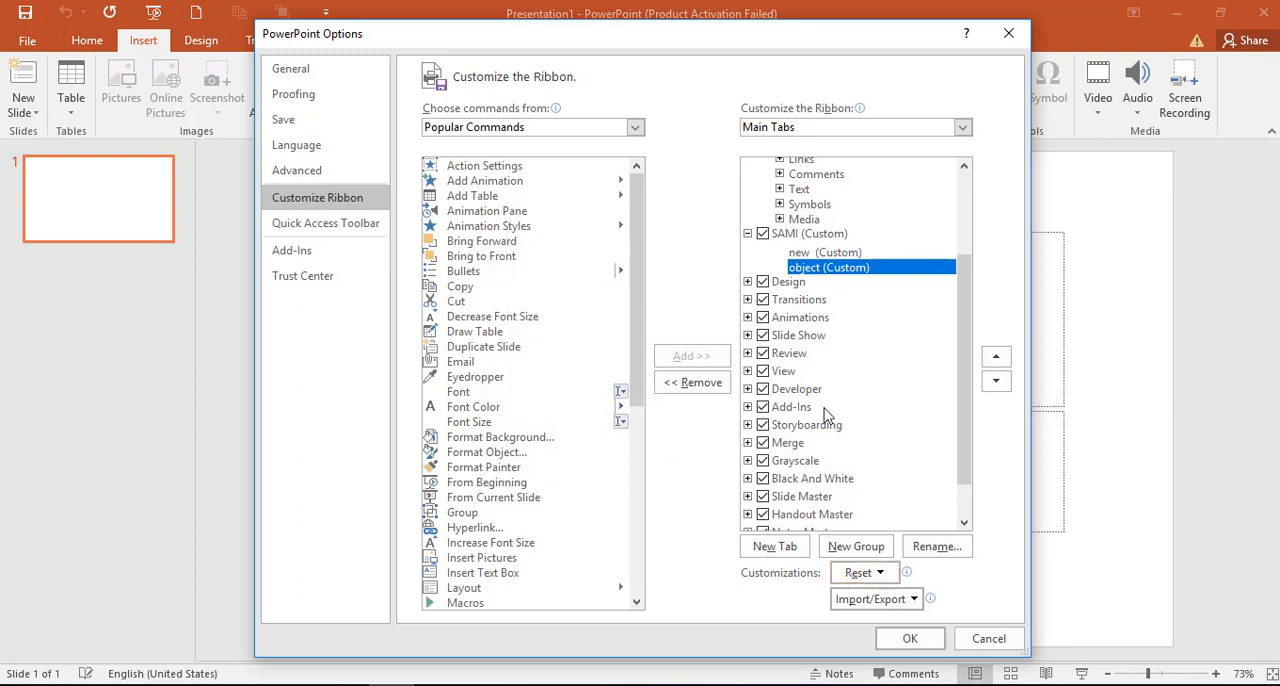
Step: Add the popular commands Animation Styles, Draw Table and Layout to the custom tab's "new" group
click(840, 251)
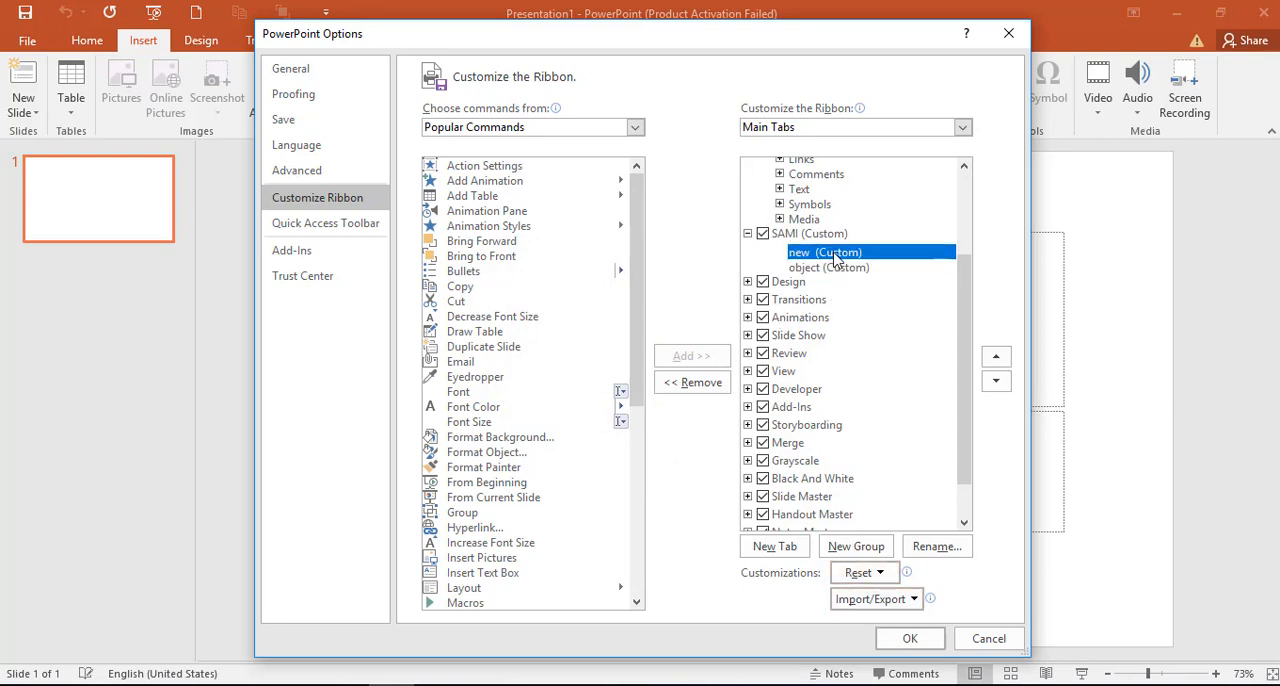
click(530, 226)
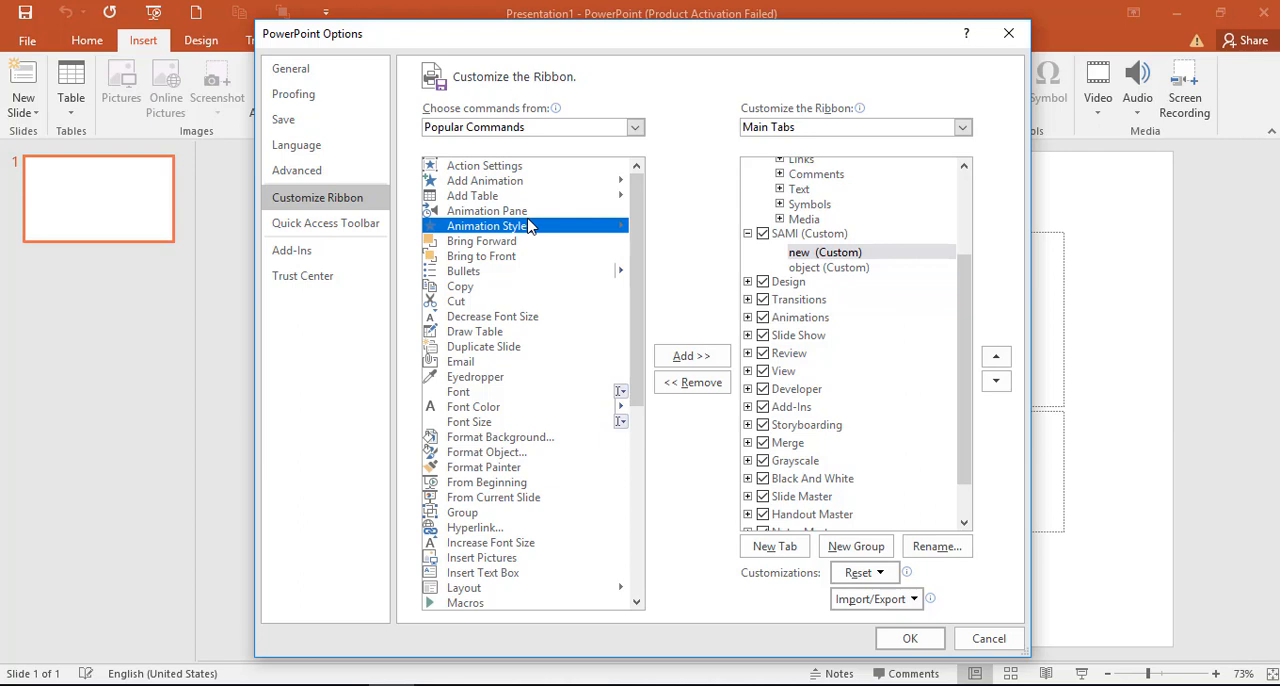
click(678, 352)
scroll(634, 357, down, 3)
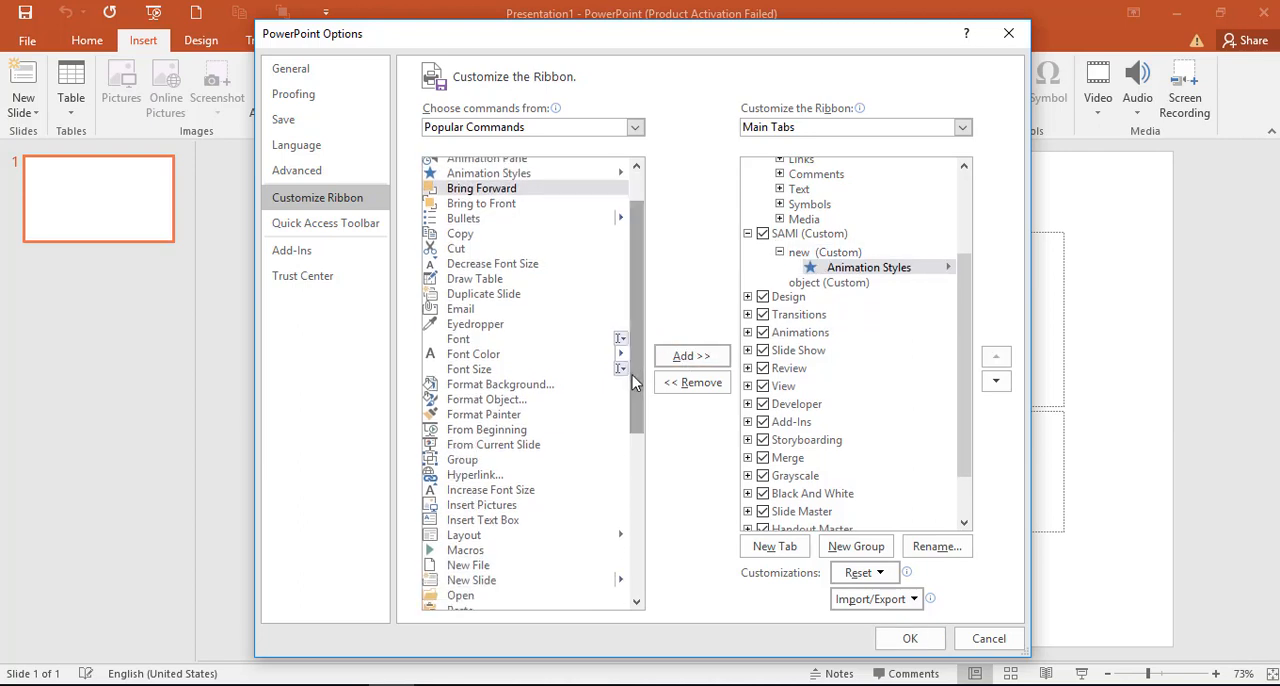
click(460, 278)
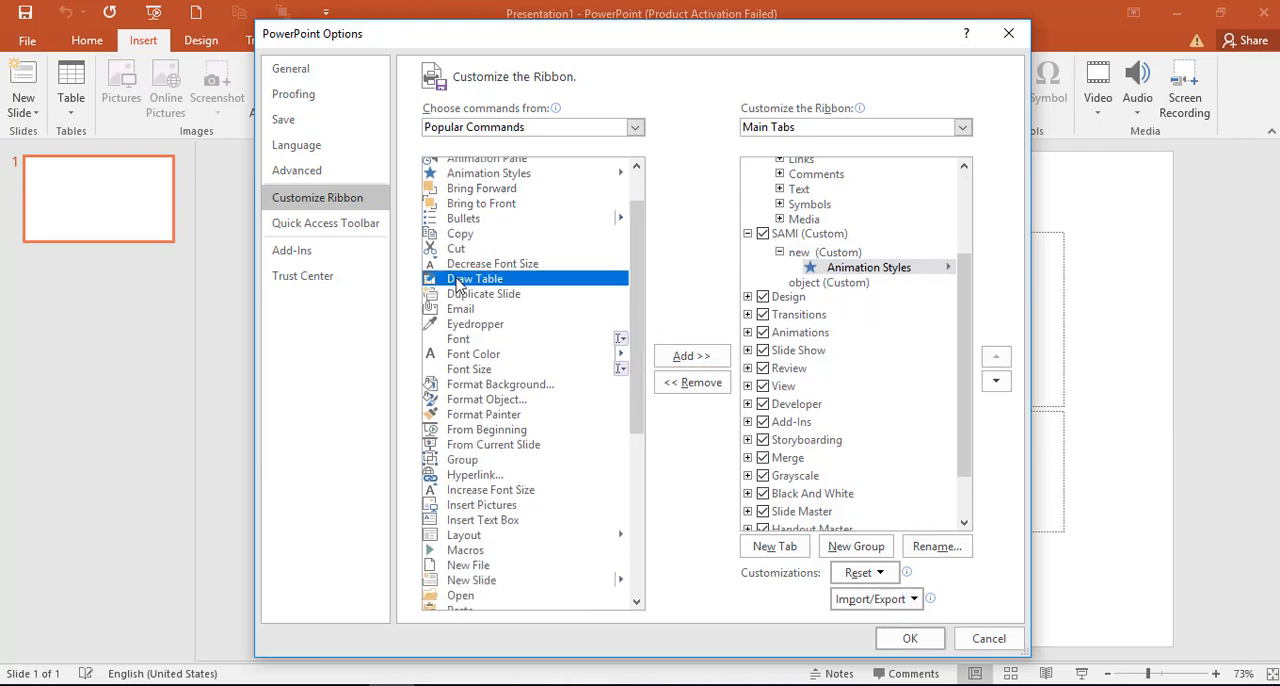
click(668, 355)
scroll(640, 370, down, 3)
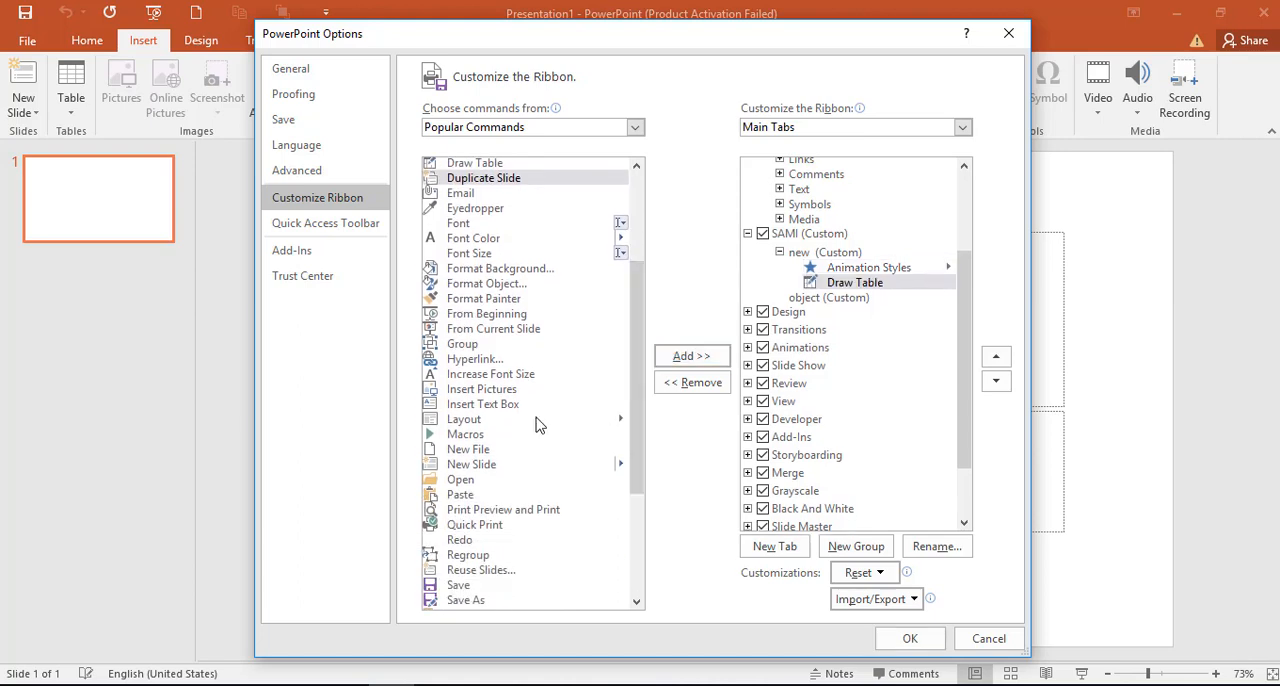
click(493, 420)
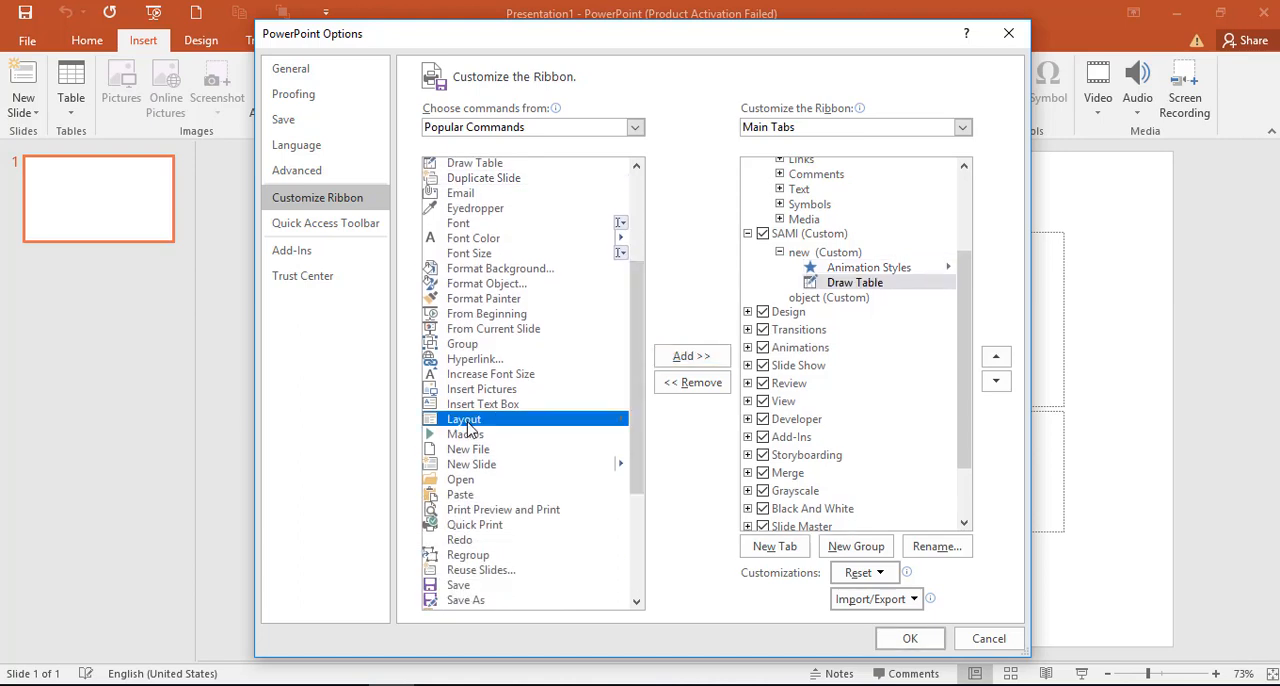
click(677, 356)
Step: Add the Audio command from the list of all commands to the custom tab's "new" group
click(633, 127)
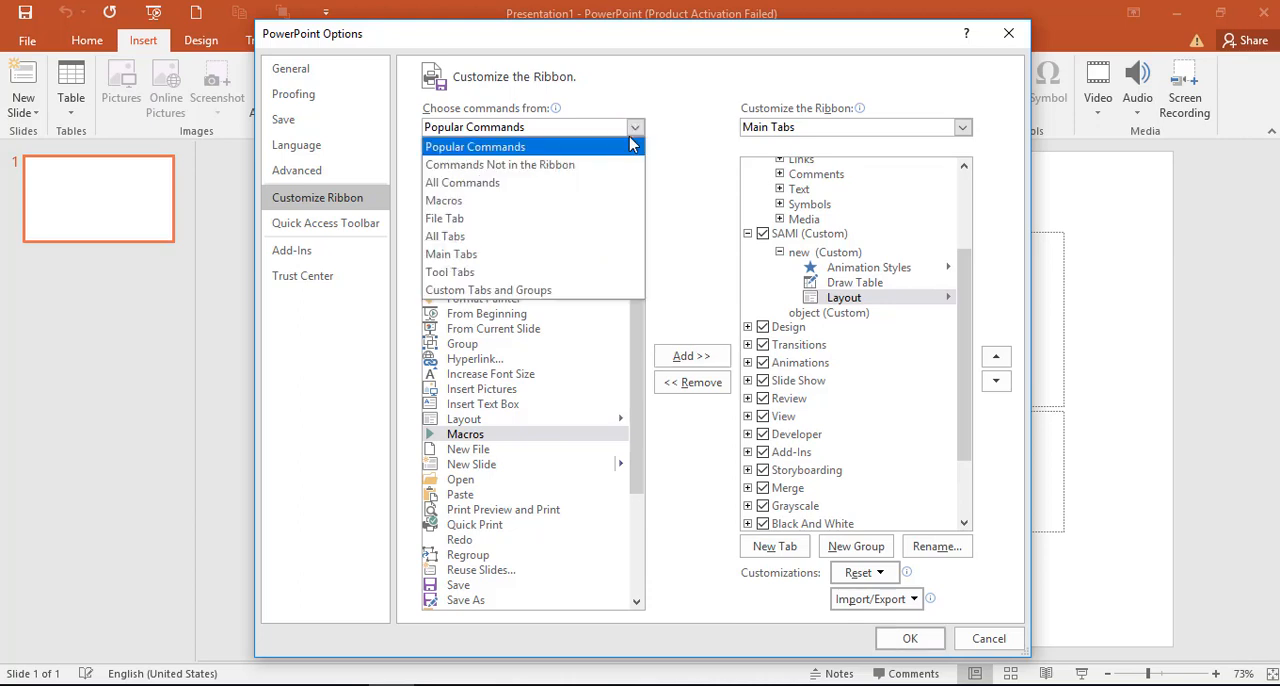
key(Escape)
click(586, 181)
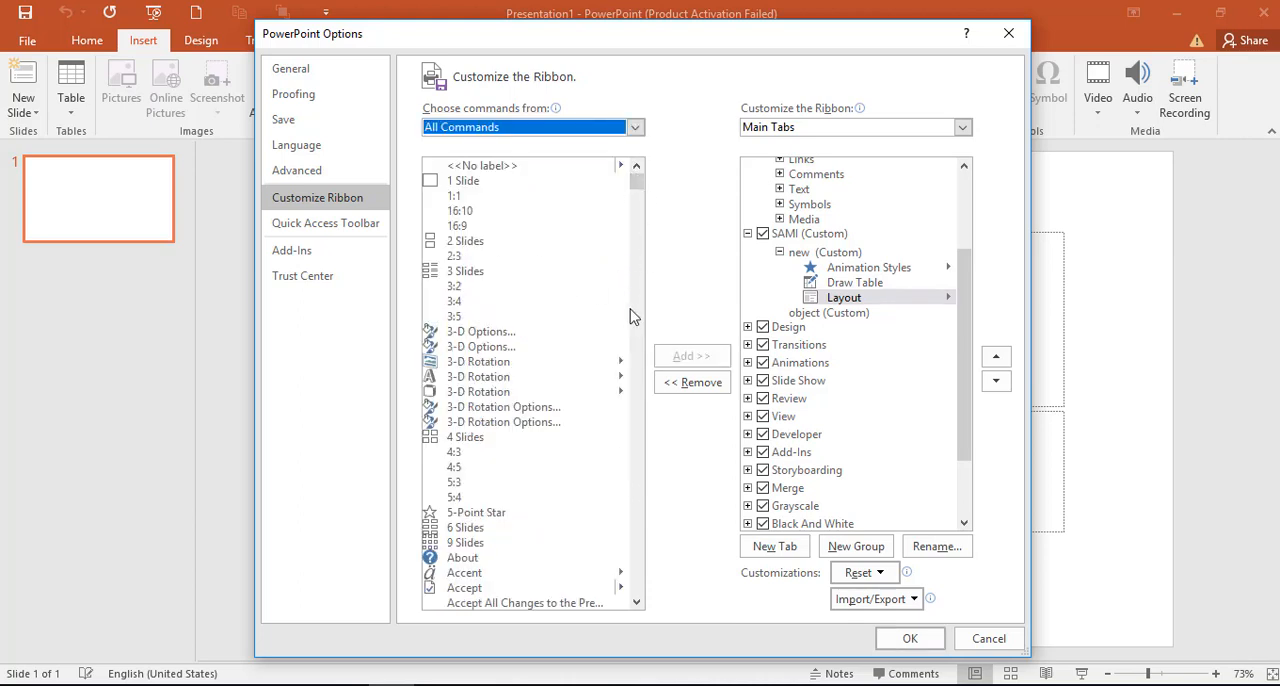
scroll(630, 316, down, 20)
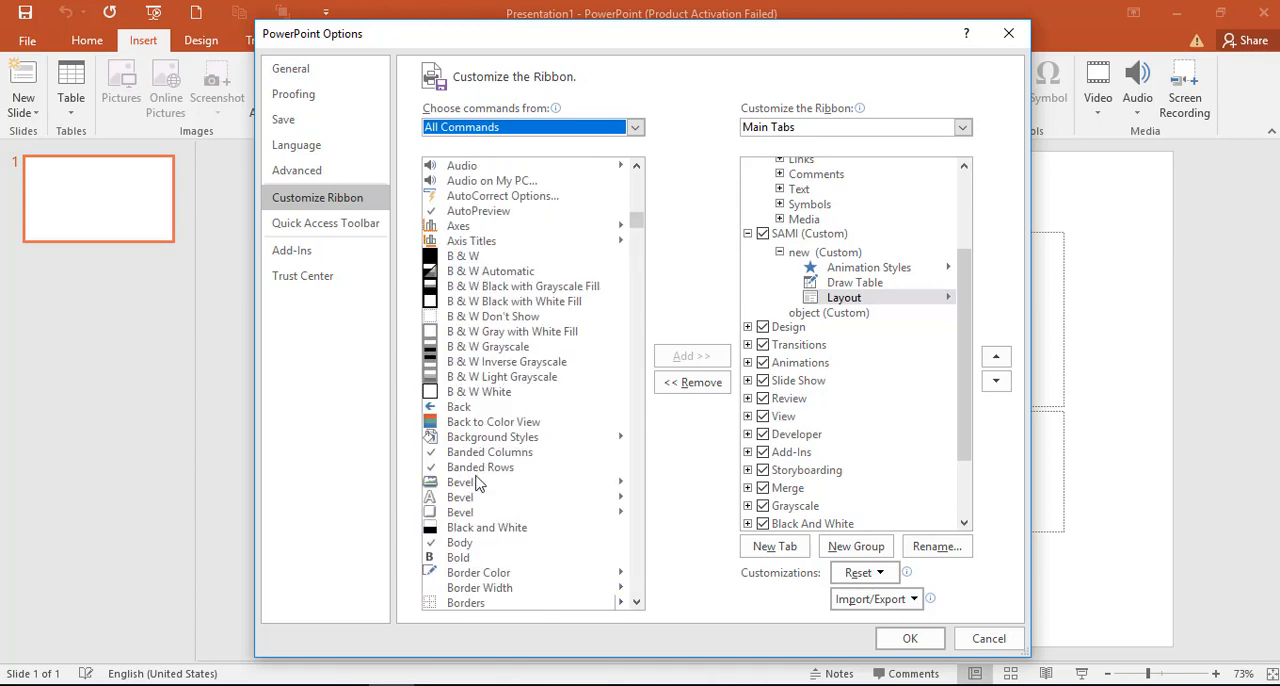
click(458, 168)
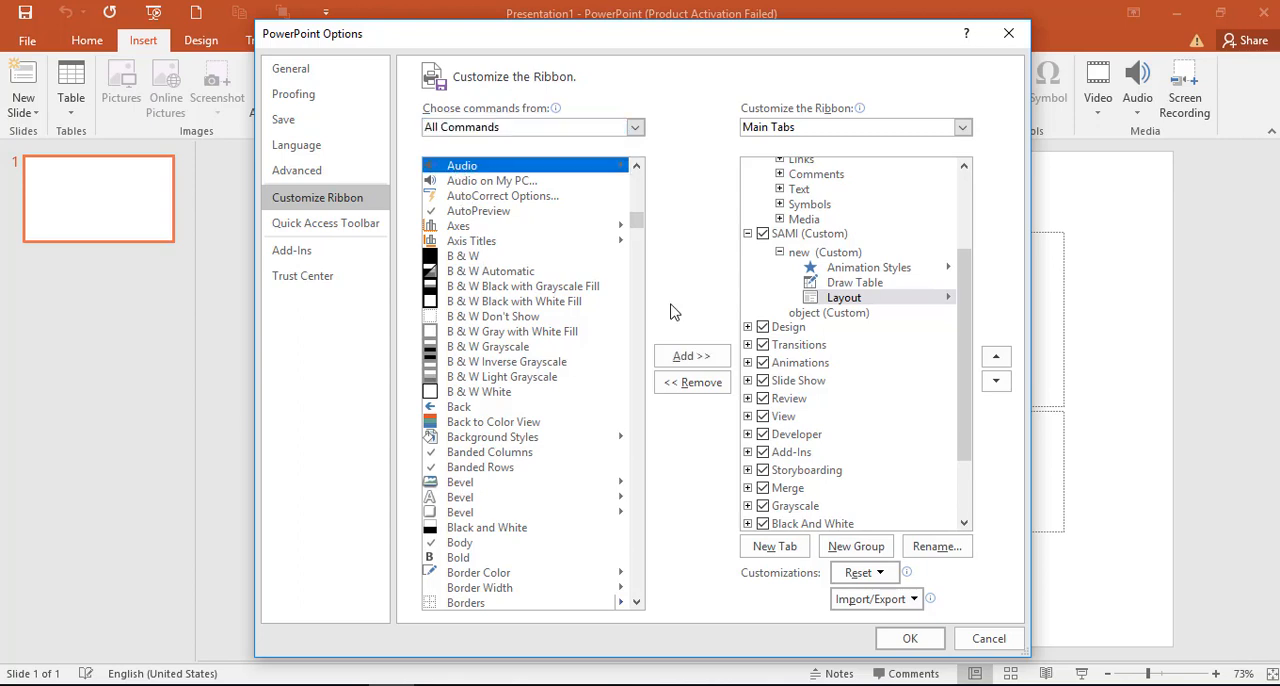
click(691, 356)
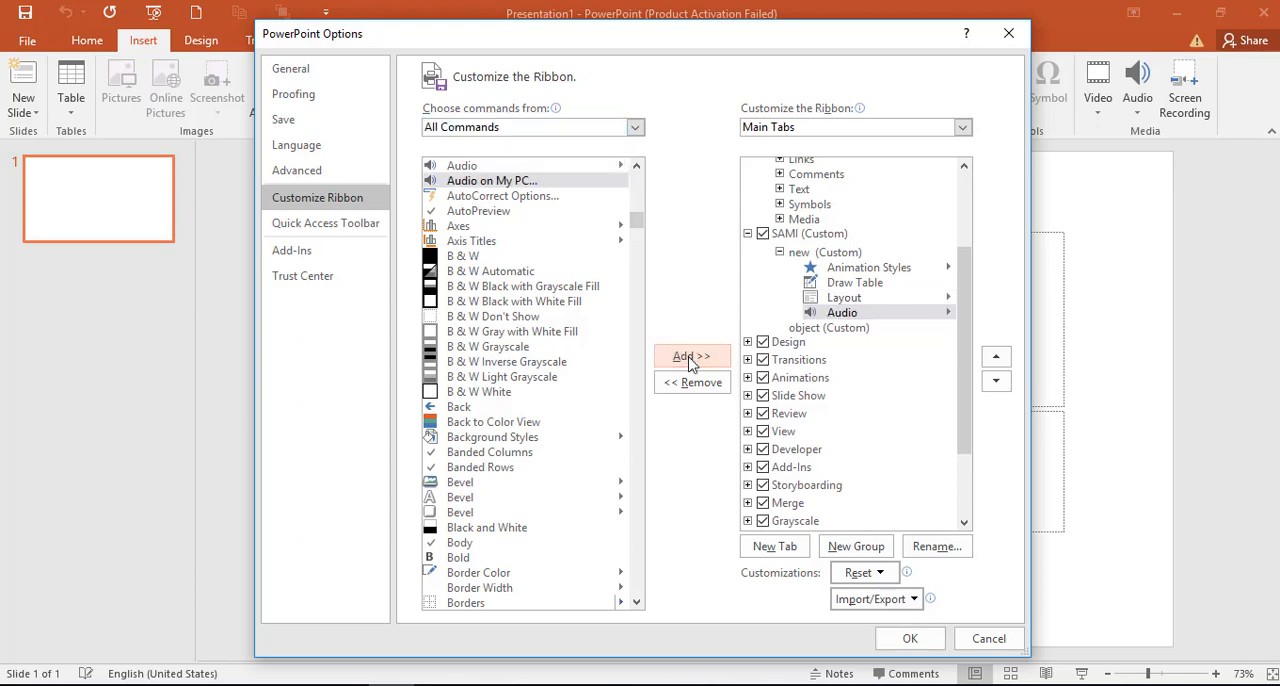
Step: Add AutoPreview to the "object" group, apply the ribbon customization and display the custom tab
click(829, 329)
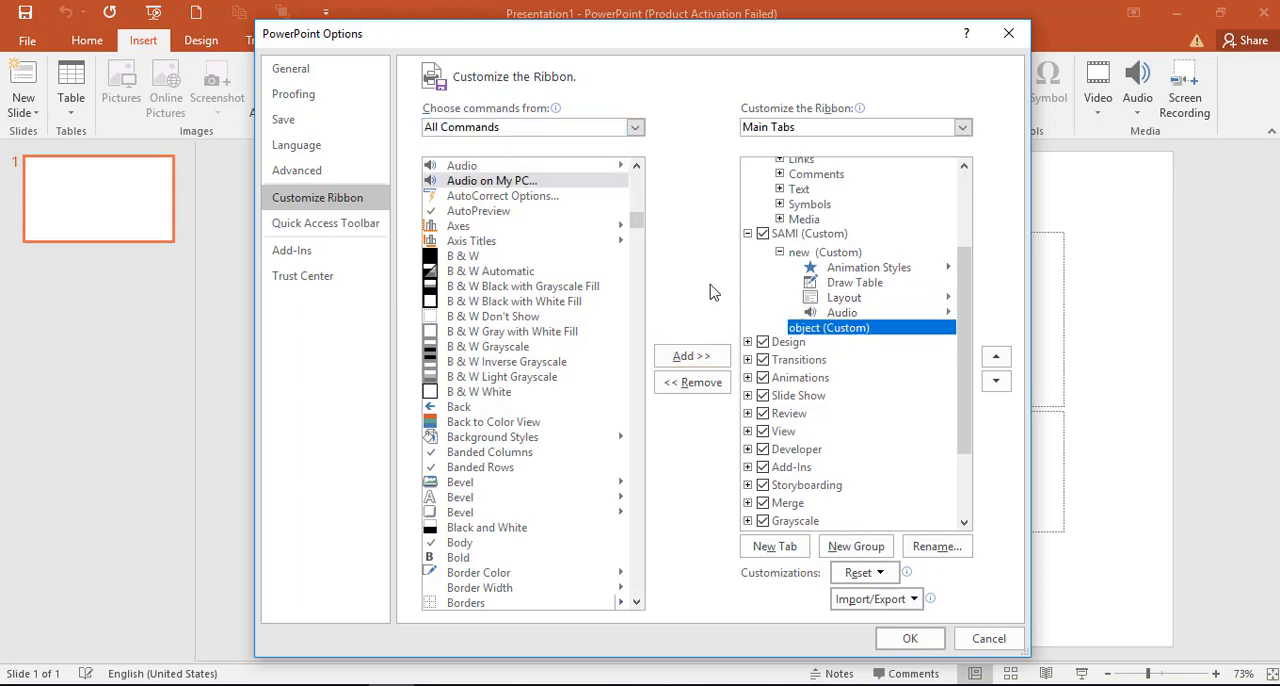
click(478, 211)
click(675, 356)
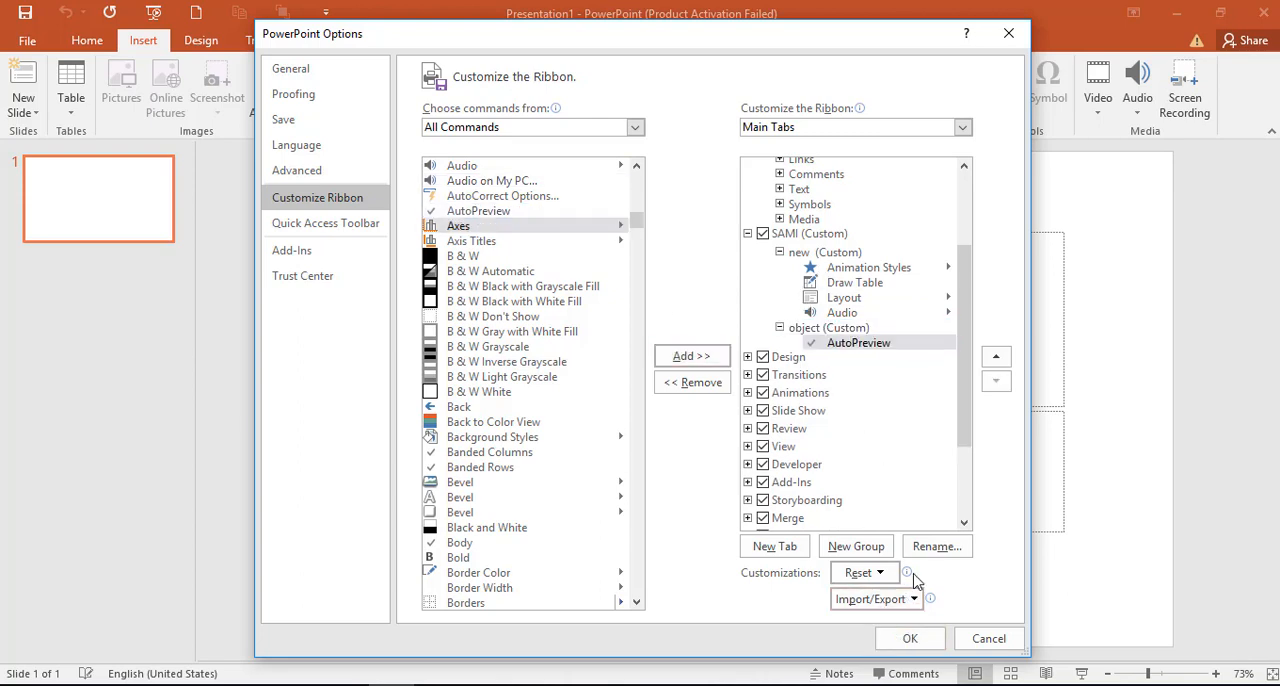
click(919, 645)
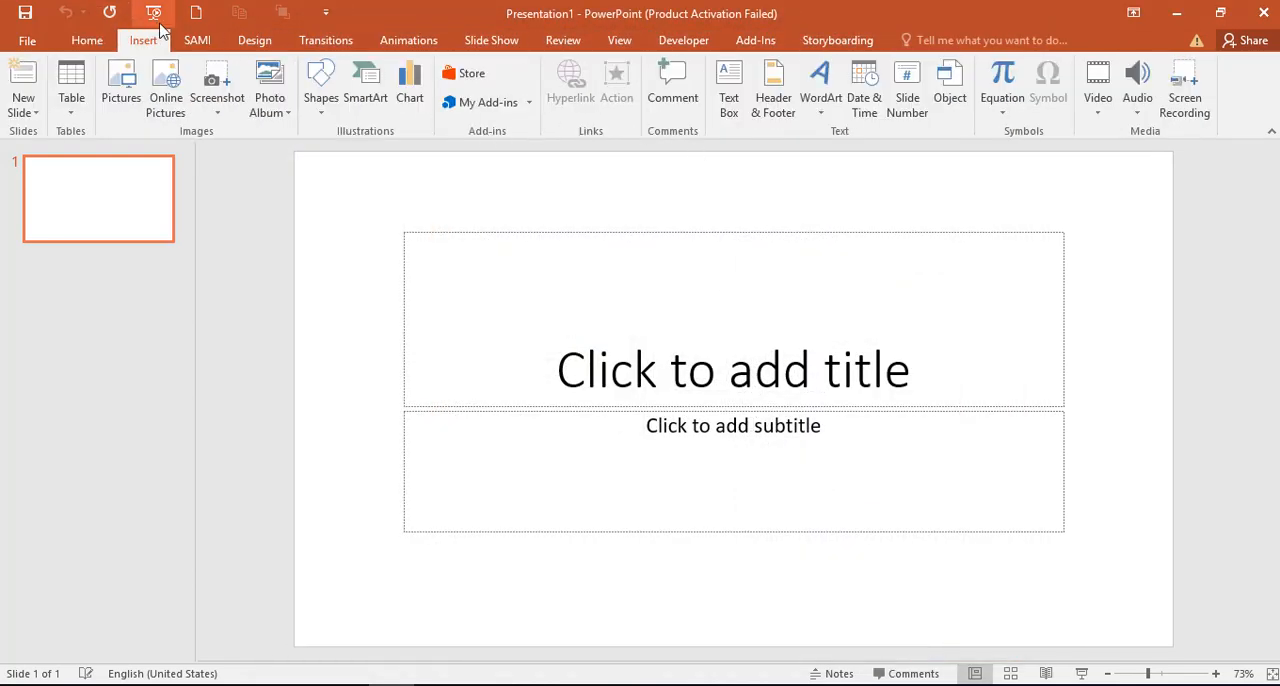
click(197, 42)
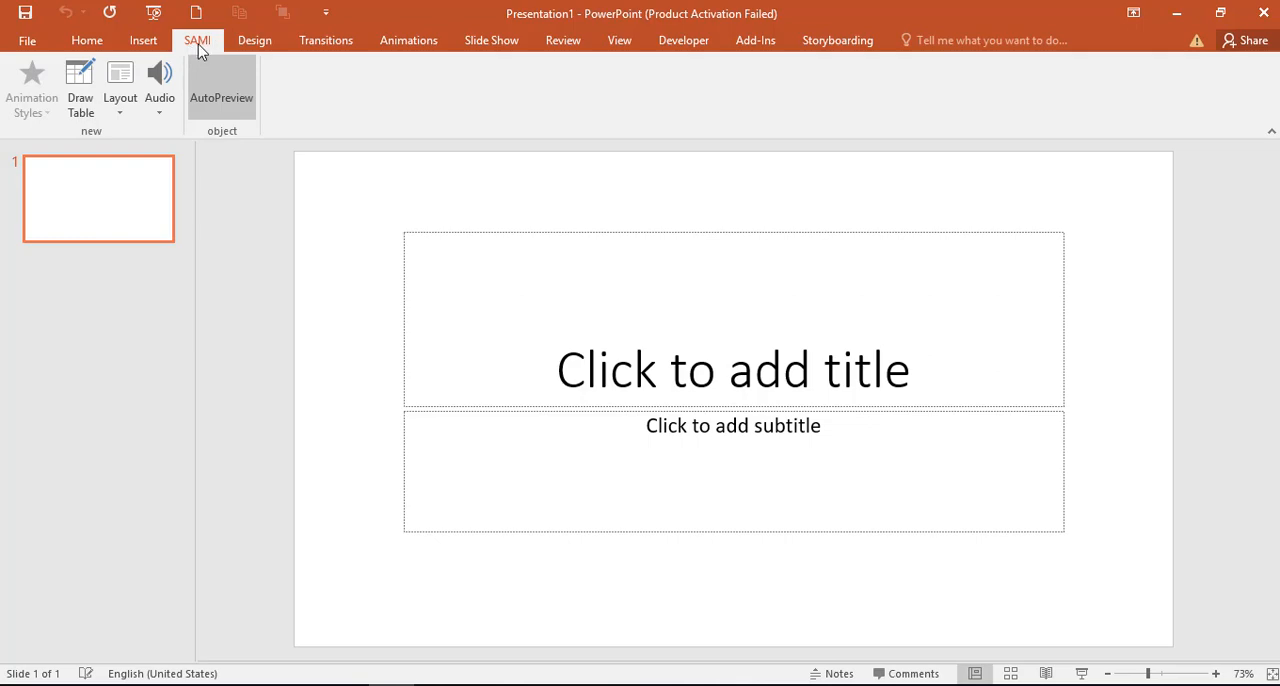
Step: In the ribbon customization options, toggle the Developer tab off and back on, and confirm the options
click(24, 42)
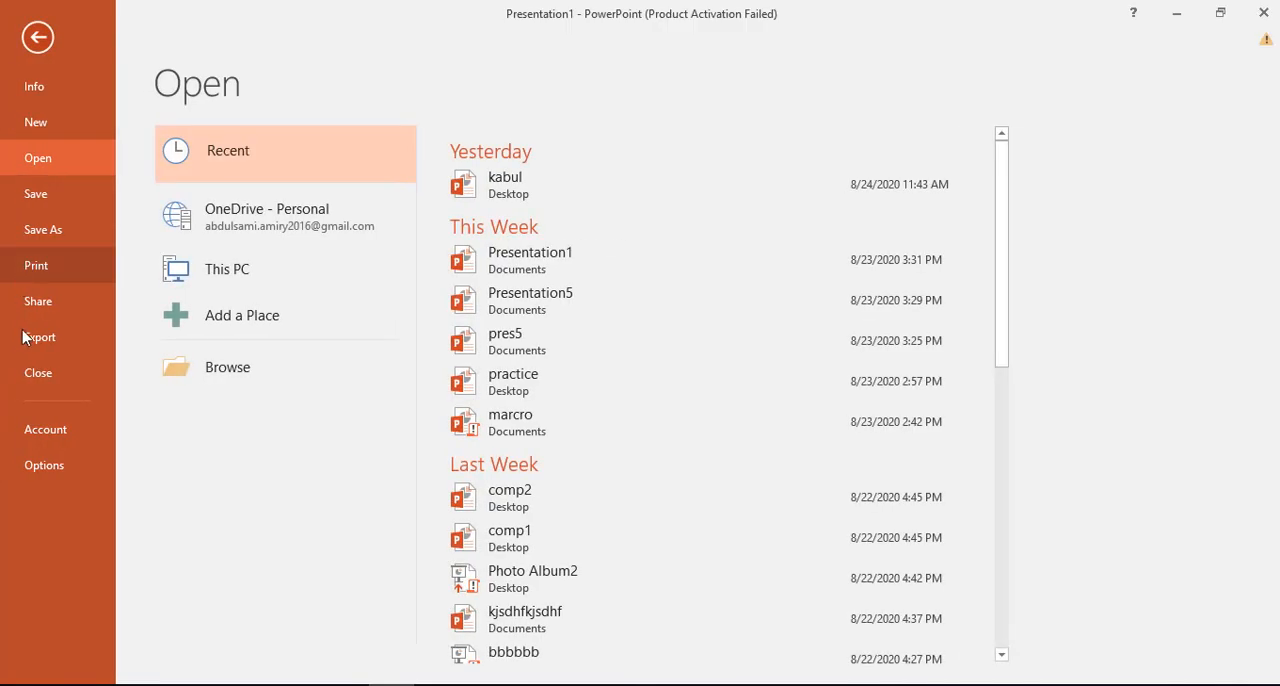
click(32, 465)
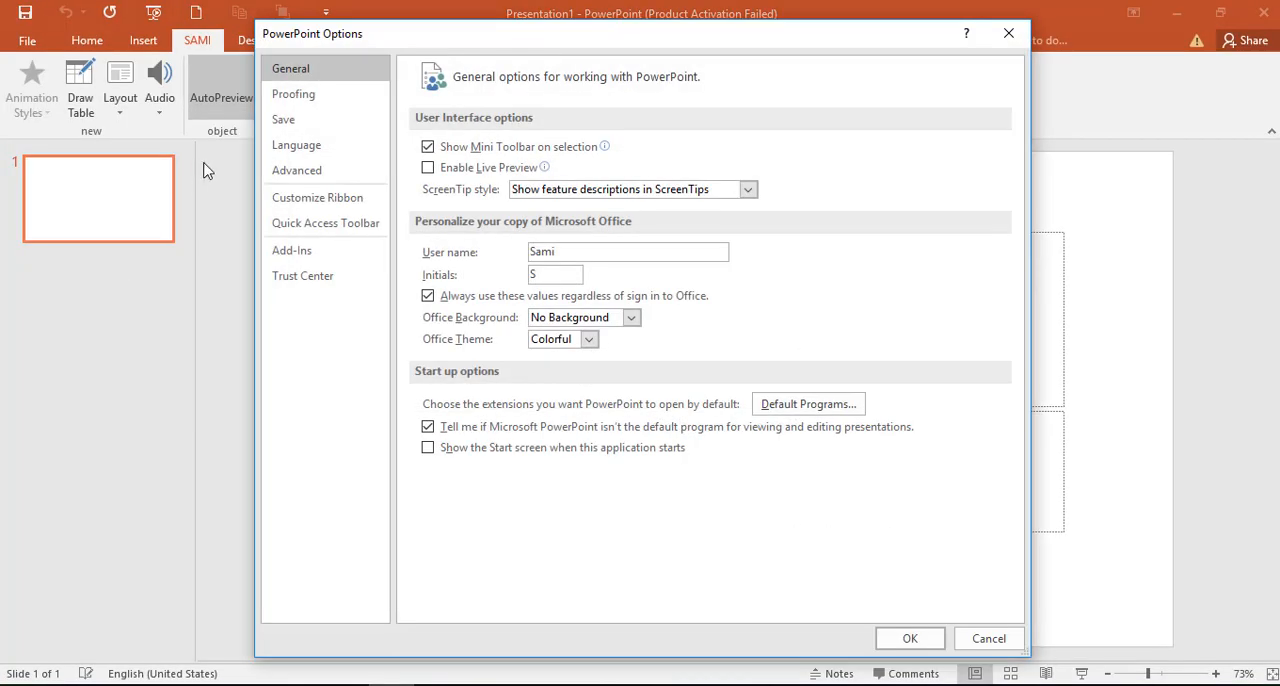
click(319, 203)
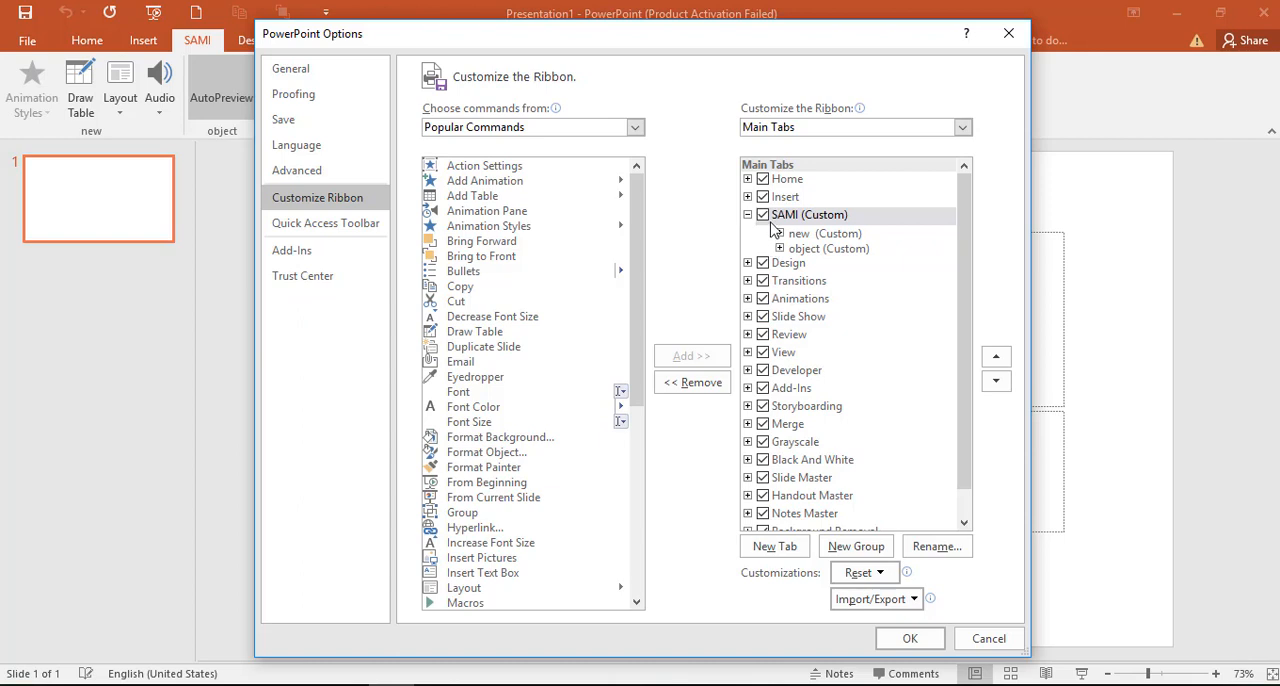
click(763, 371)
click(763, 371)
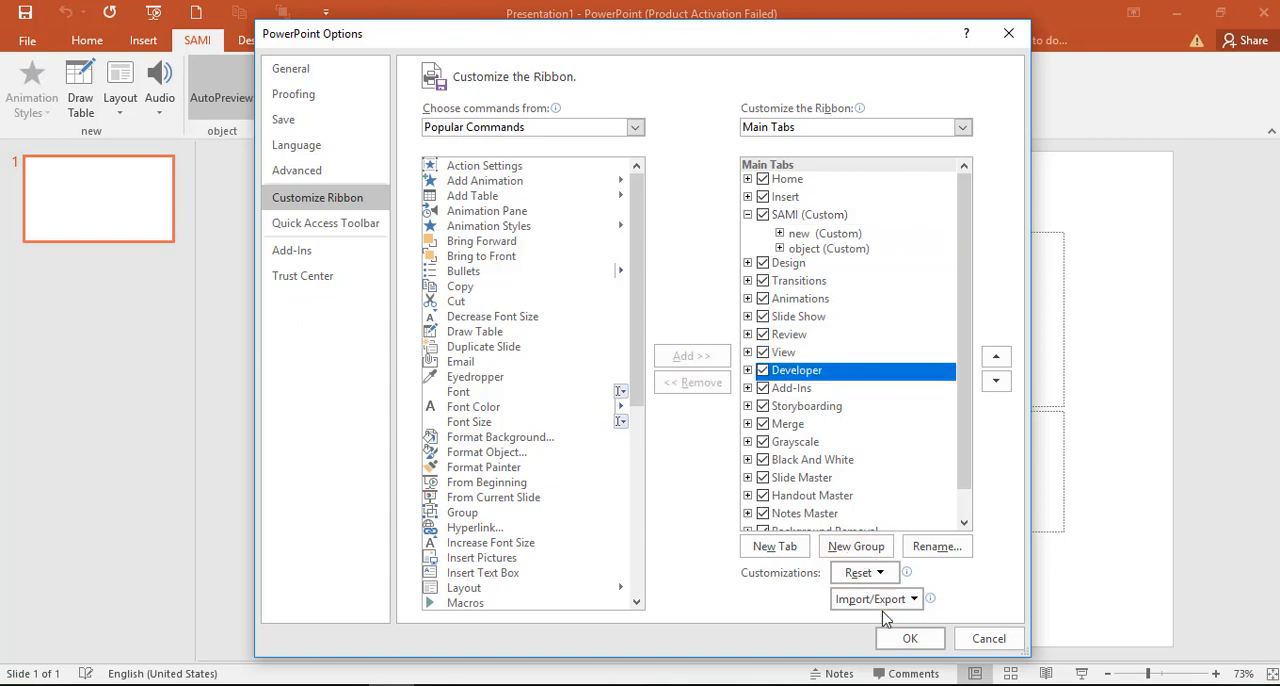
click(908, 641)
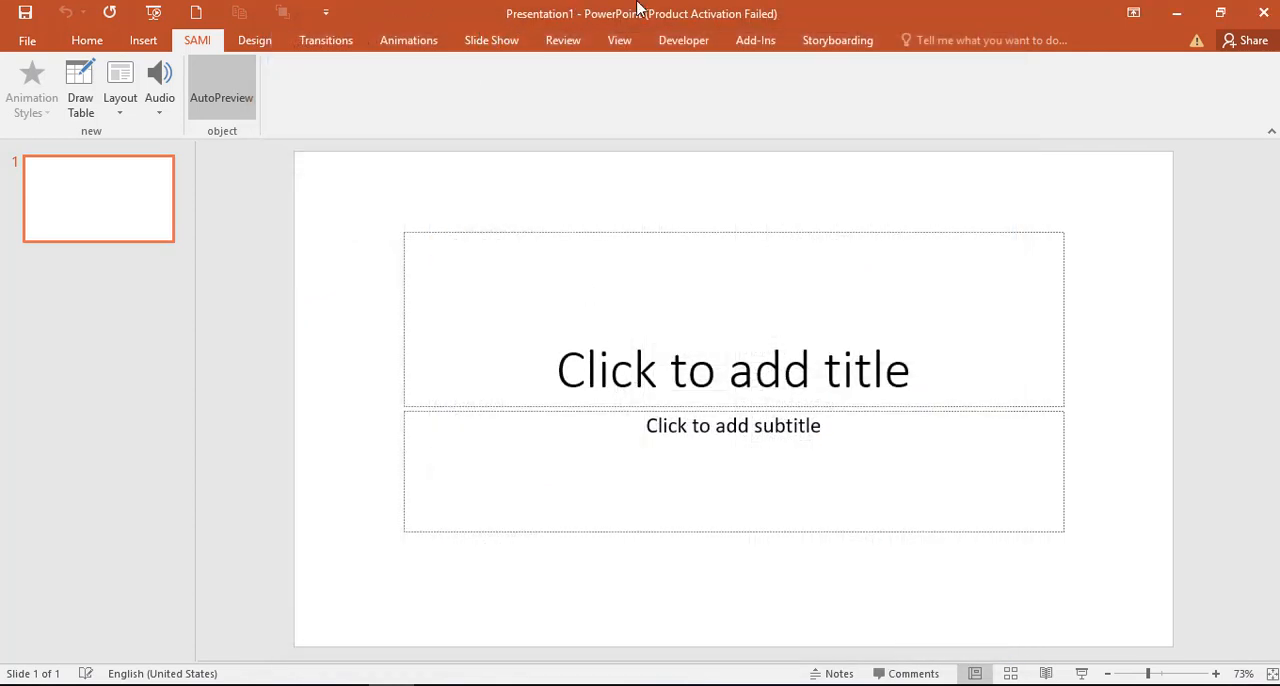
Step: Open the Visual Basic editor from the Developer commands and close it again
click(670, 44)
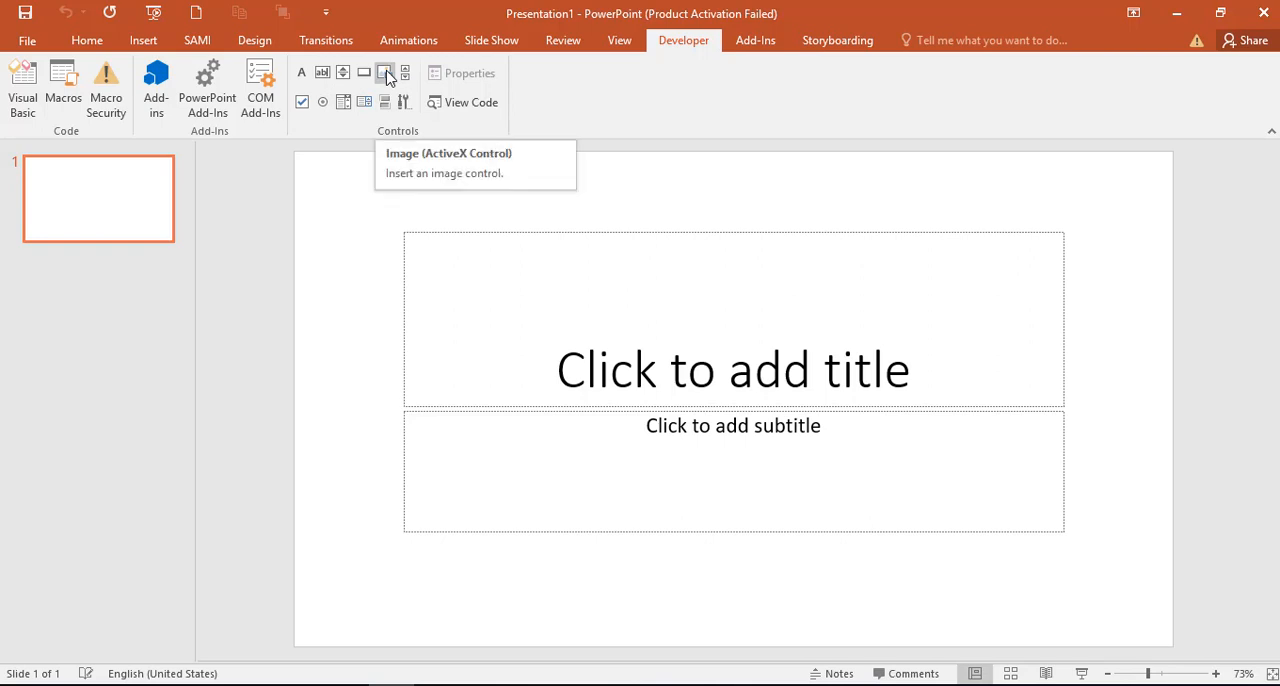
click(15, 110)
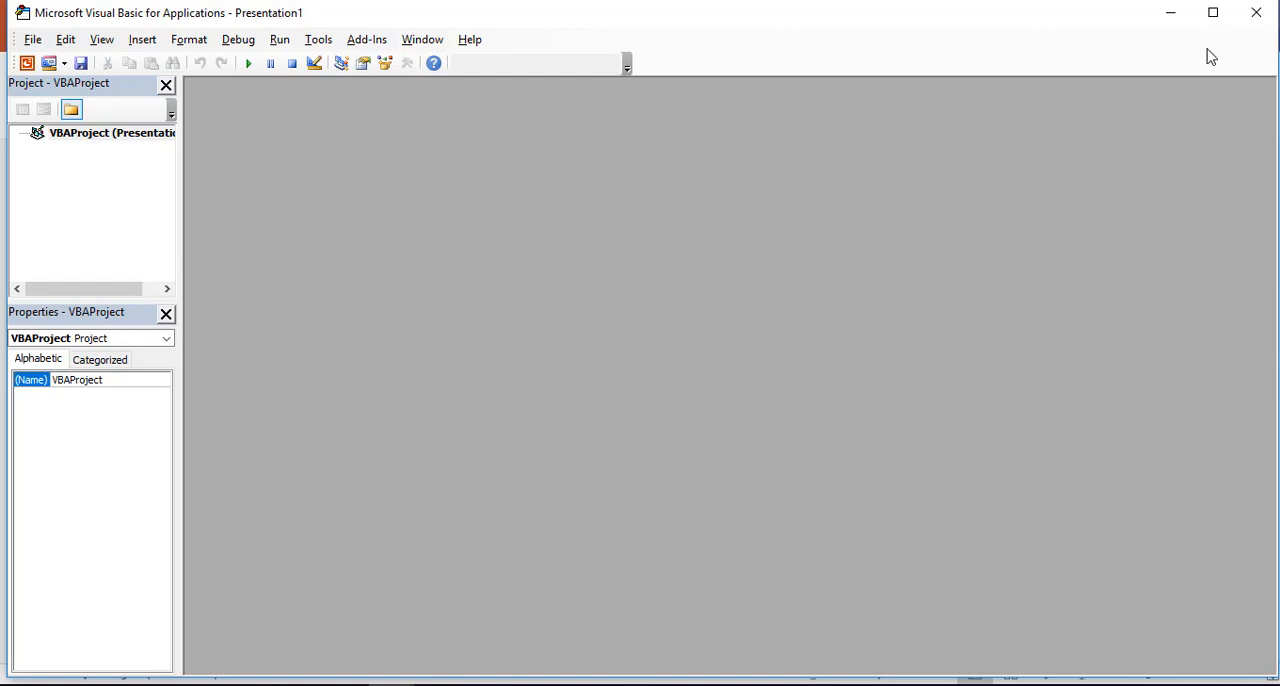
click(1256, 12)
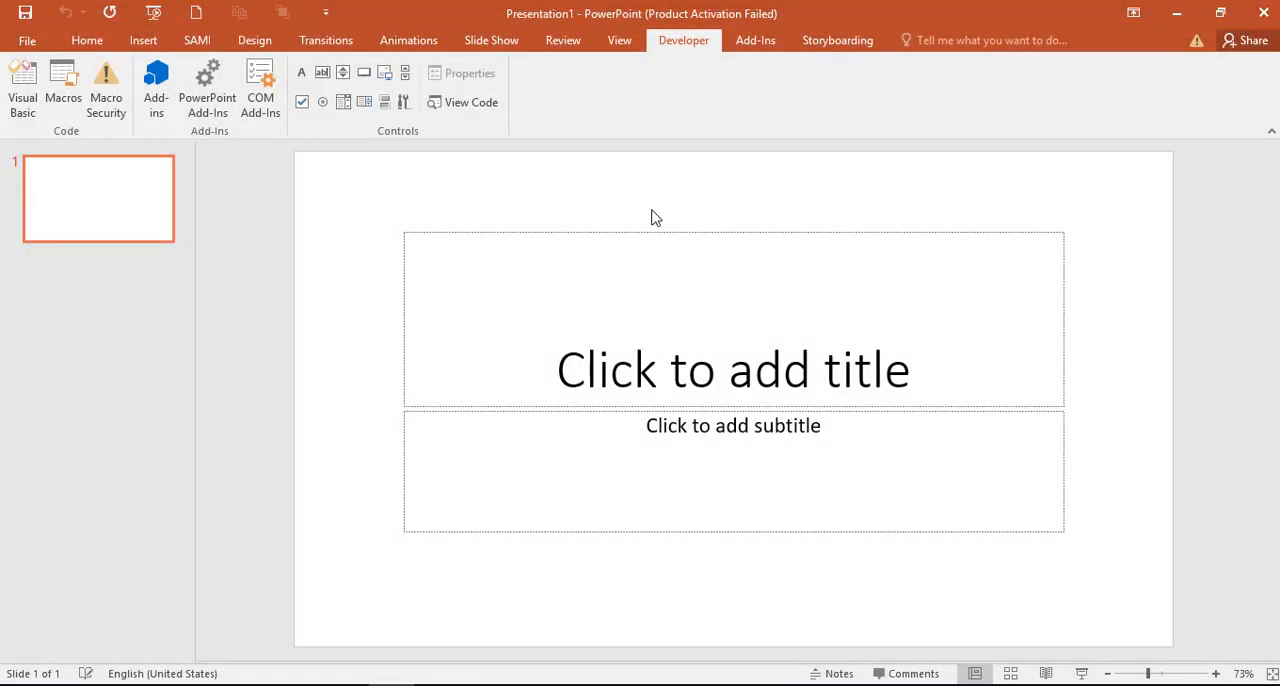
Step: Look through the View, Review, Slide Show, Animations, Transitions, Design, custom and Home ribbon commands
click(571, 301)
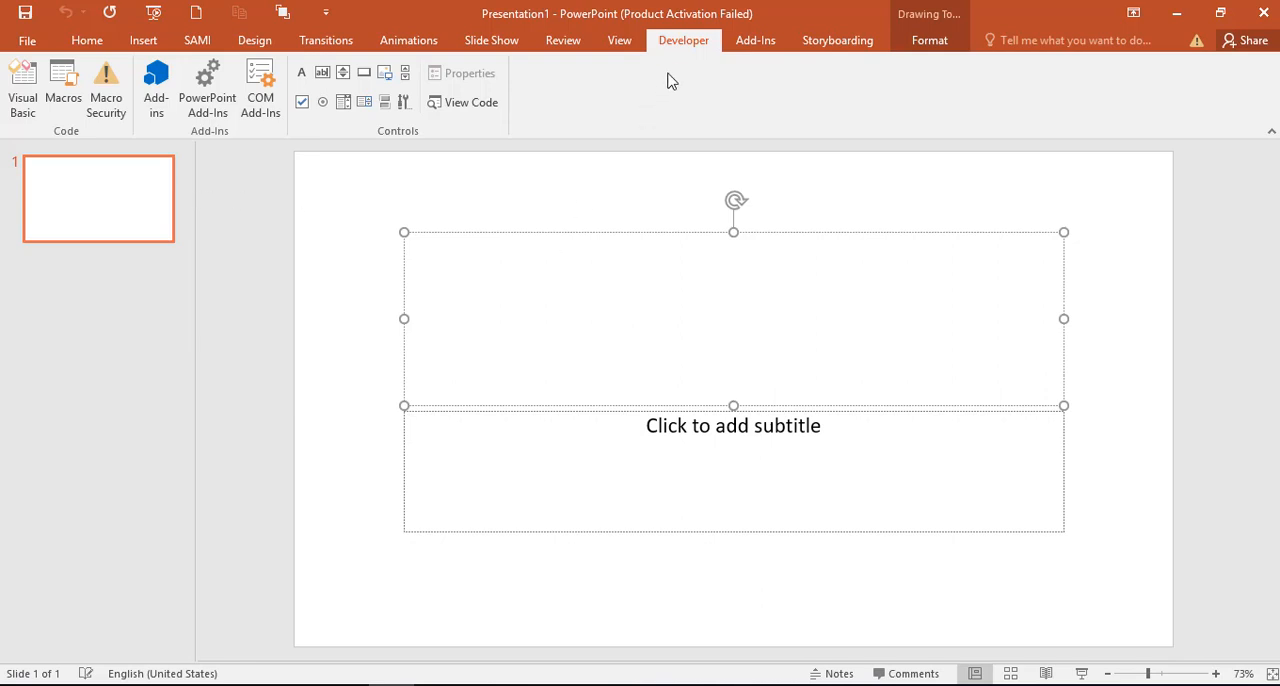
click(619, 44)
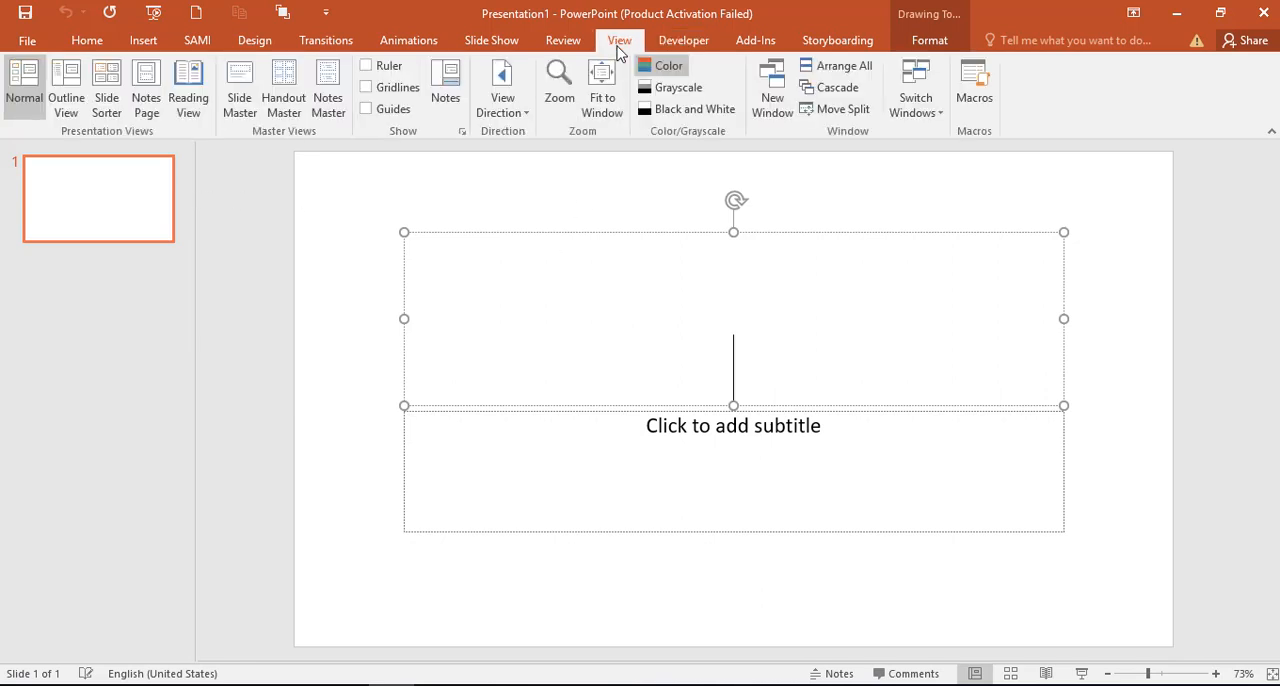
click(562, 42)
click(492, 42)
click(386, 44)
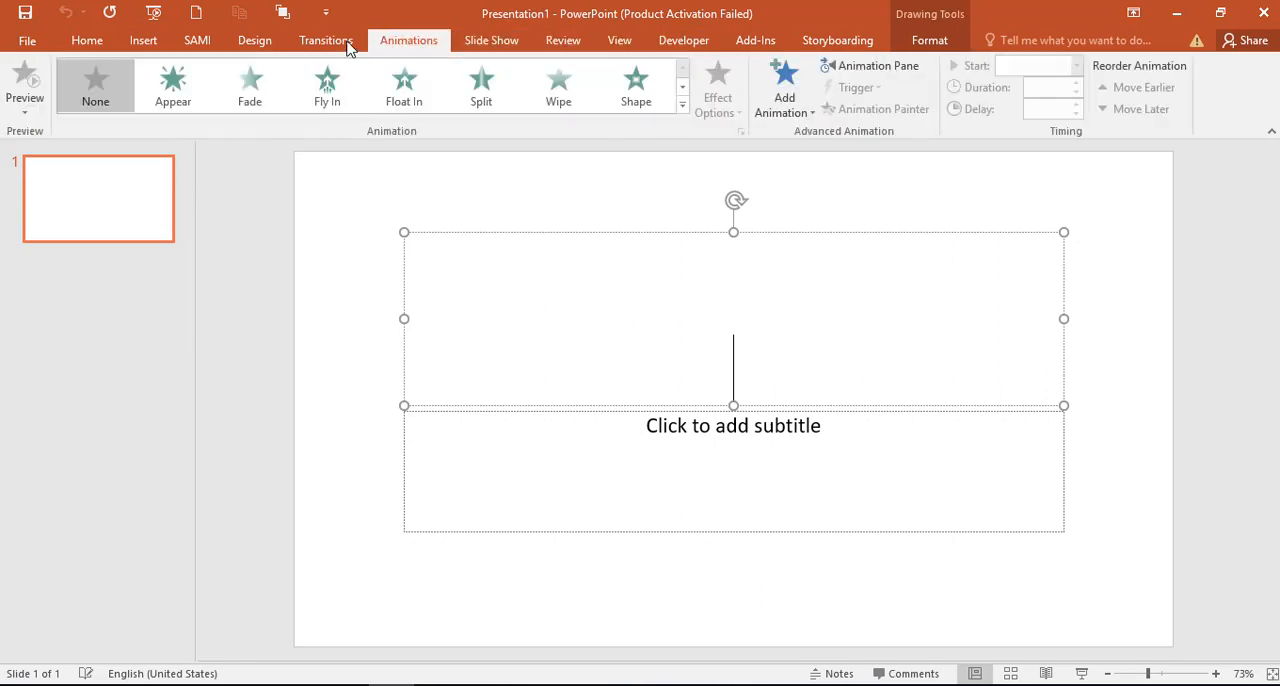
click(326, 46)
click(252, 46)
click(197, 46)
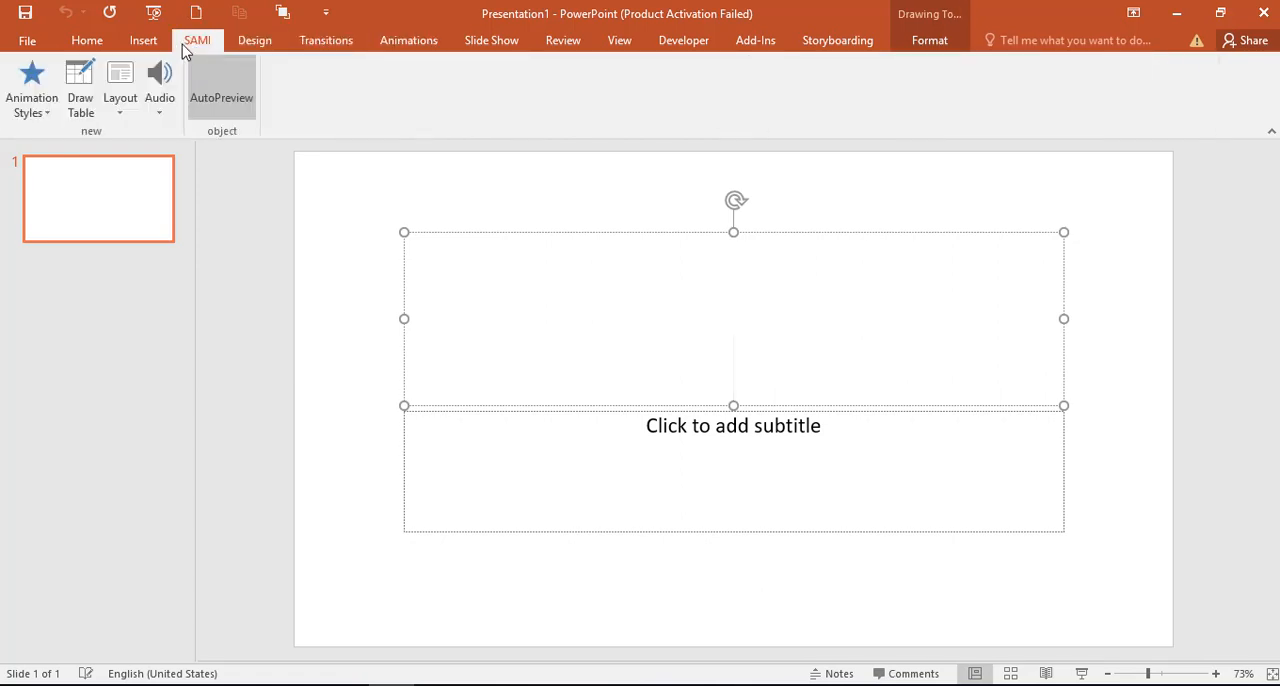
click(86, 42)
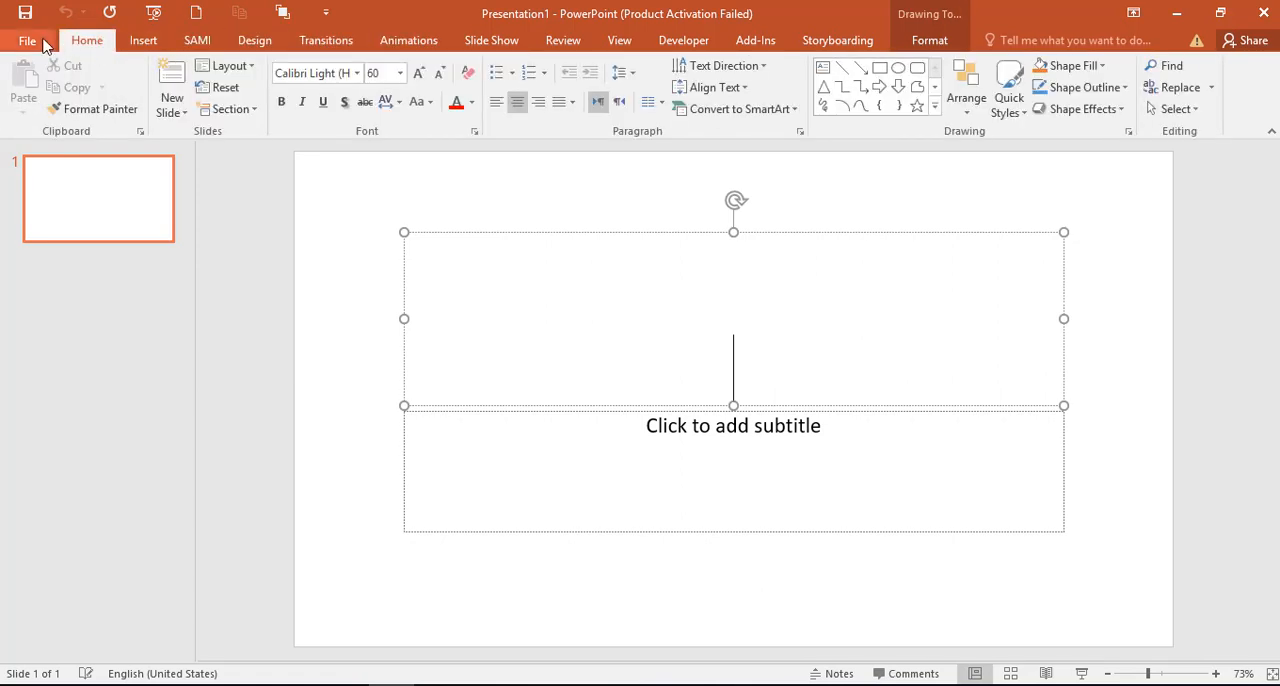
Step: View the general PowerPoint options and close them without making changes
click(35, 41)
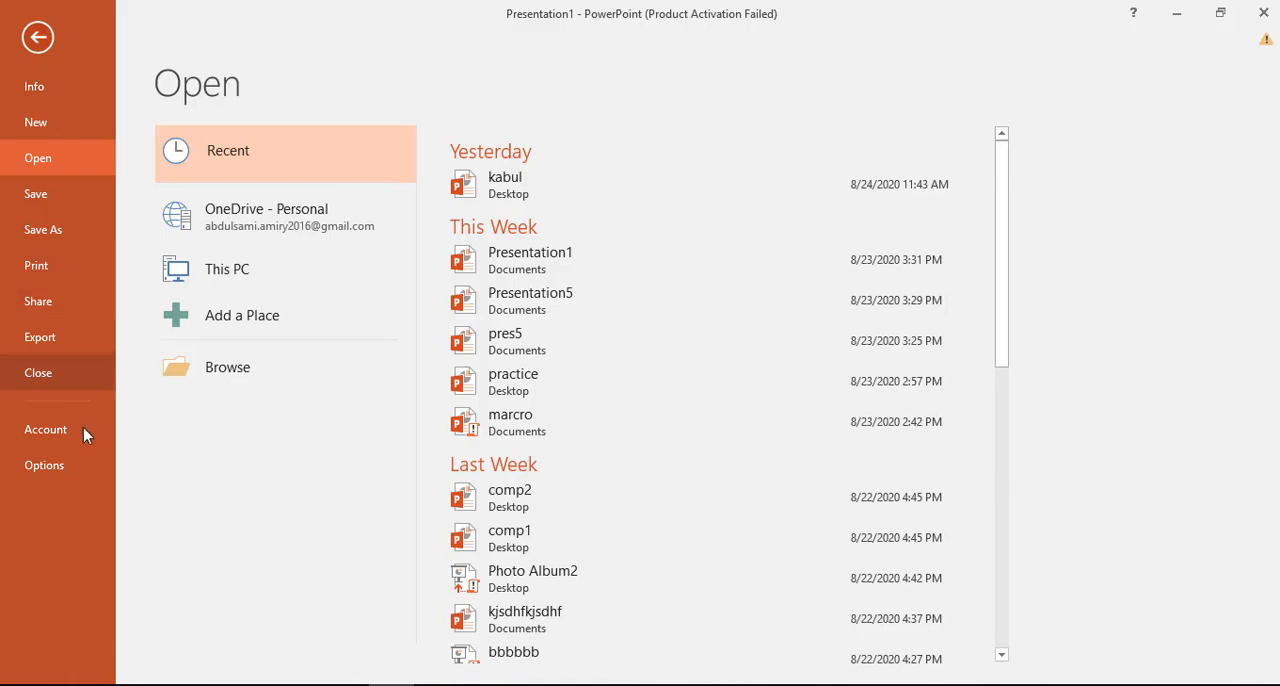
click(44, 465)
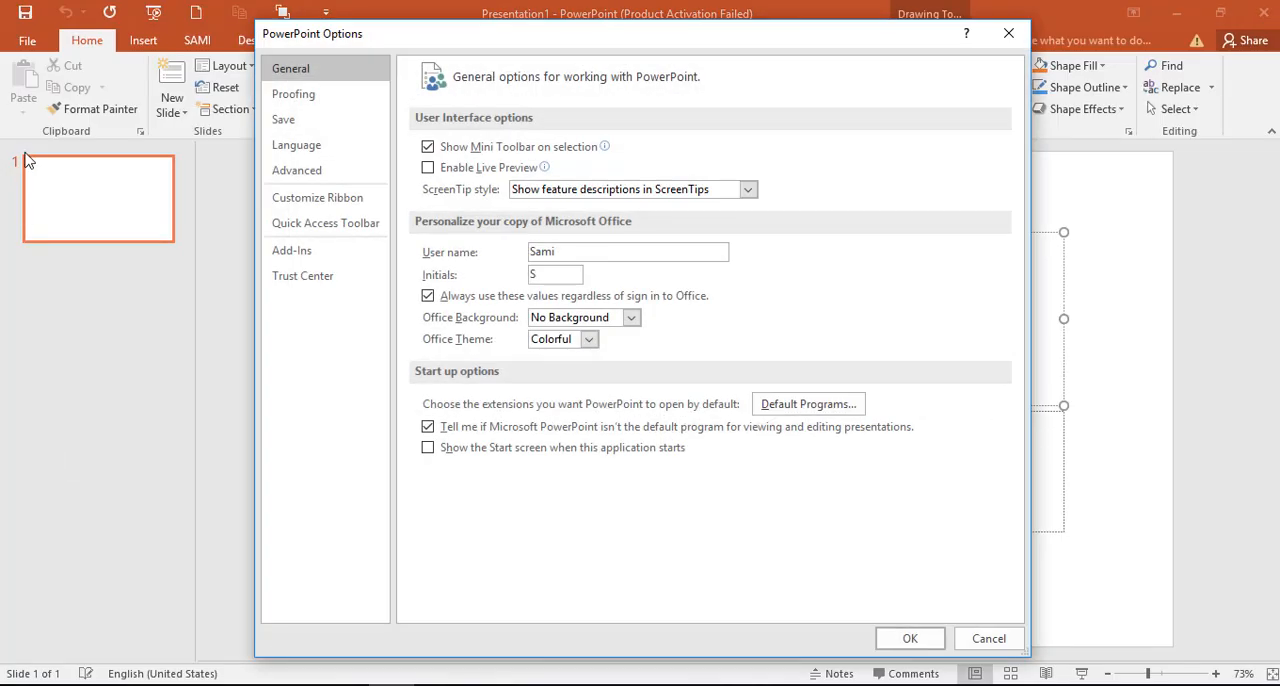
click(1017, 44)
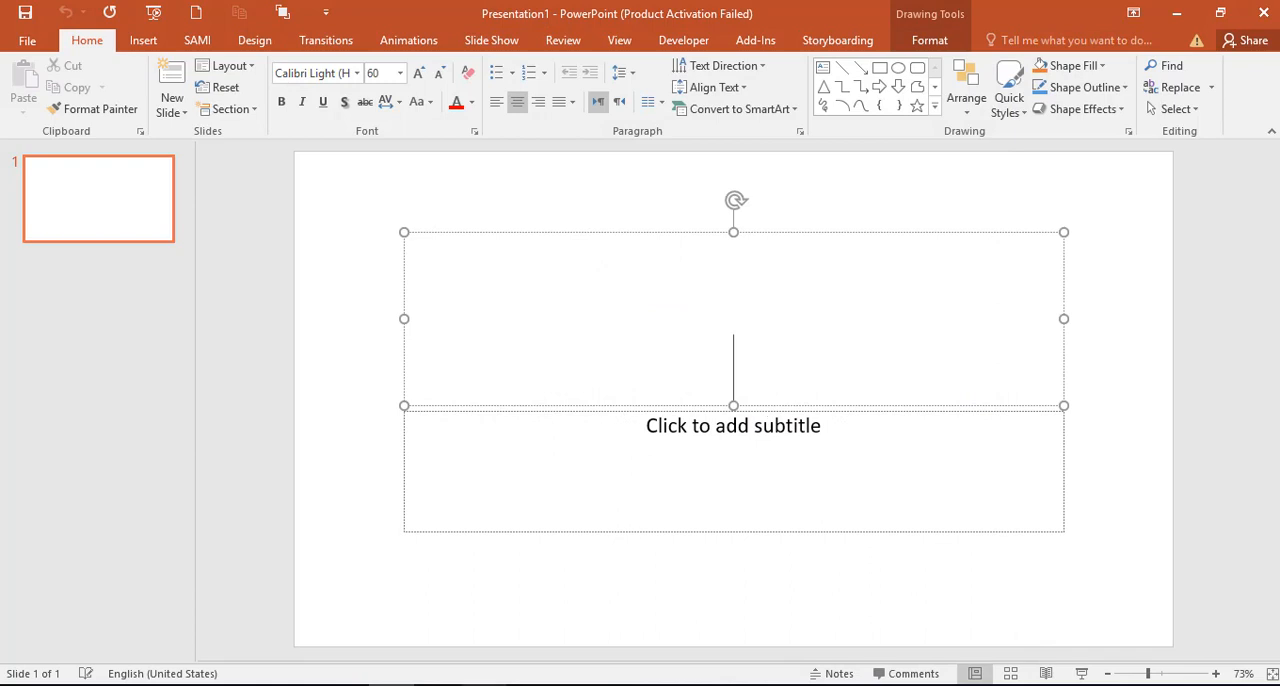